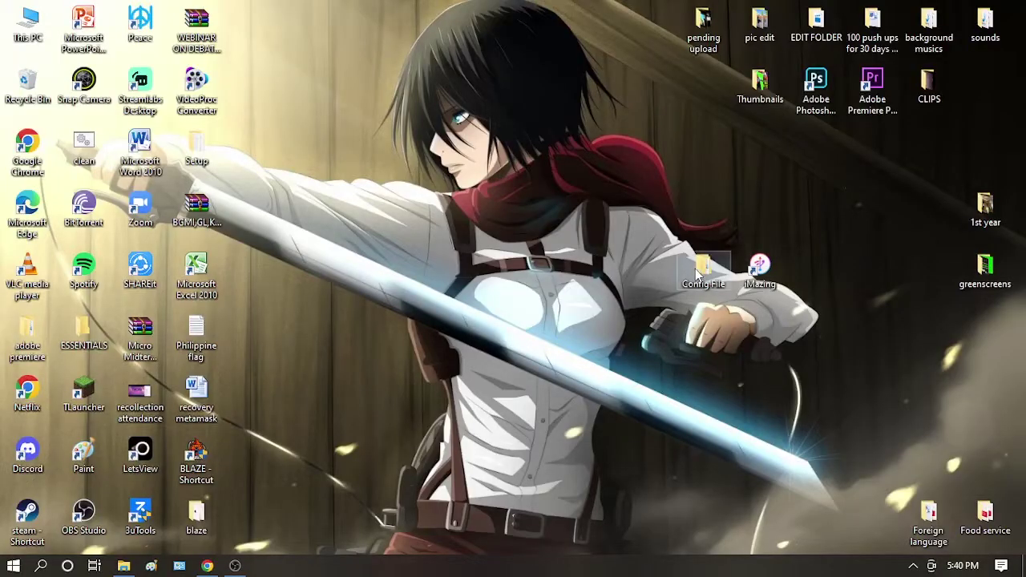
Move the Config File and iMazing icons side by side to the desktop centre, then refresh the desktop three times
{"action": "left_click_drag", "start_coordinate": [697, 274], "coordinate": [472, 213]}
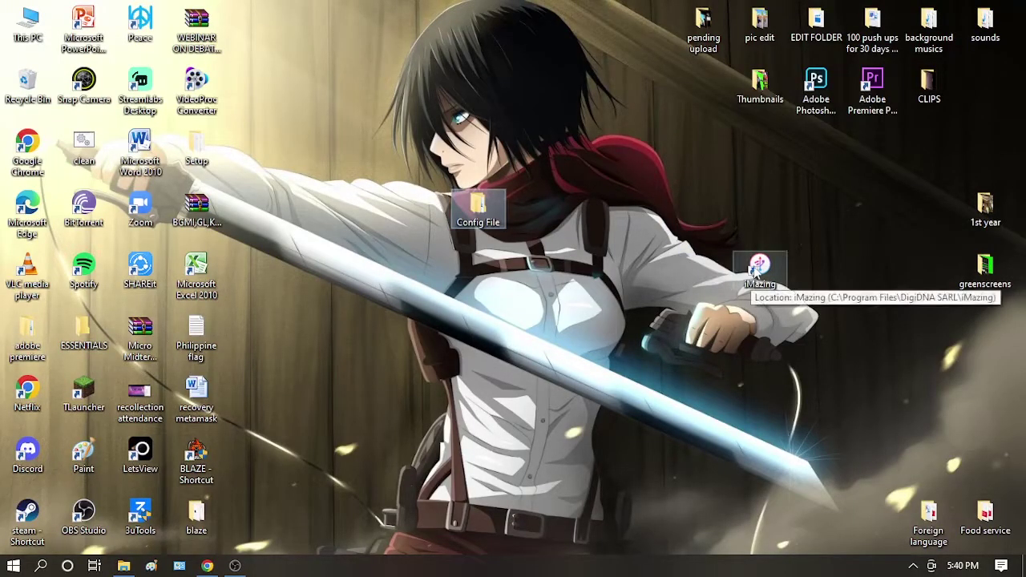
{"action": "left_click_drag", "start_coordinate": [756, 269], "coordinate": [535, 212]}
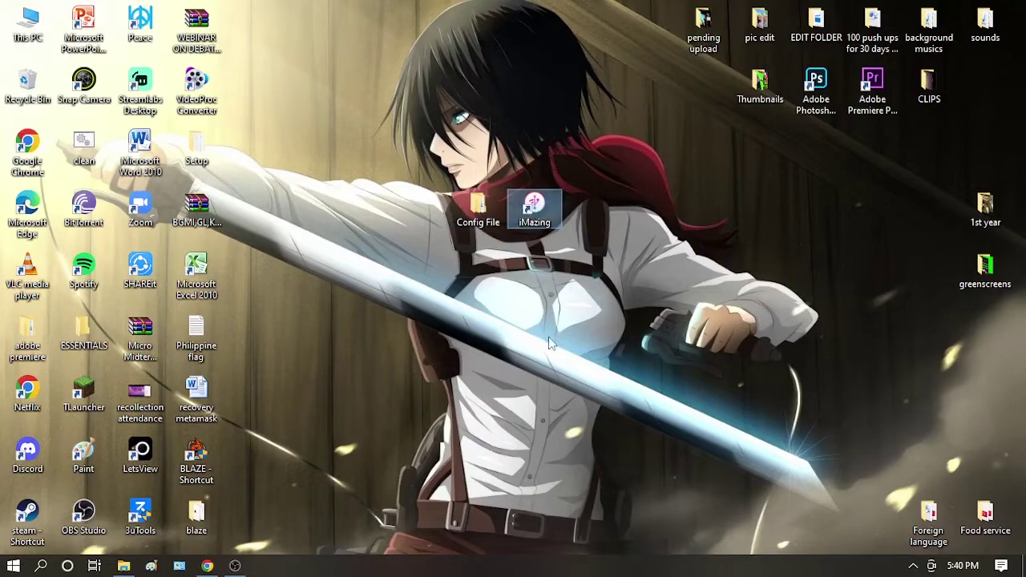
{"action": "right_click", "coordinate": [522, 283]}
{"action": "left_click", "coordinate": [553, 326]}
{"action": "right_click", "coordinate": [487, 304]}
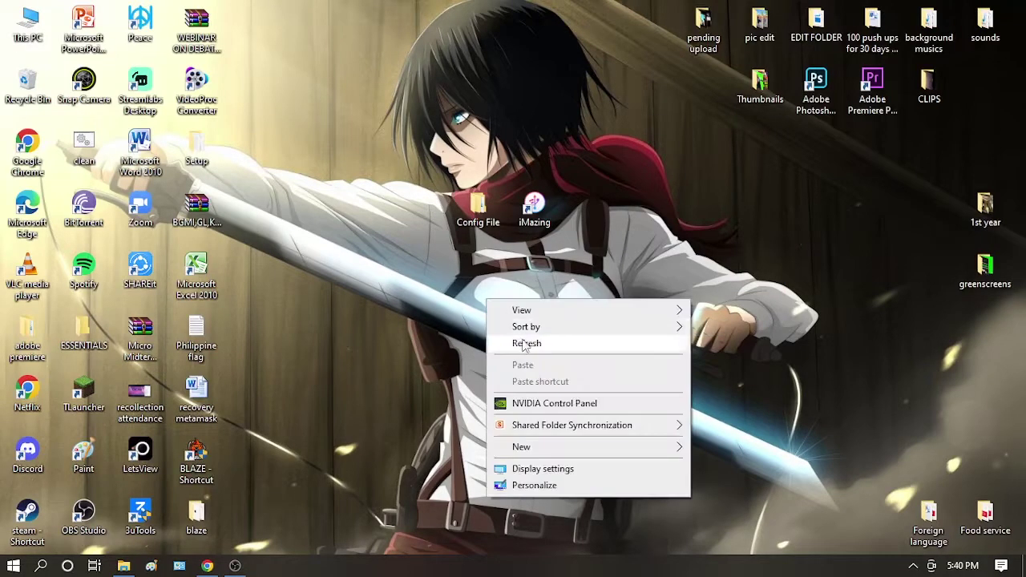
{"action": "left_click", "coordinate": [530, 345]}
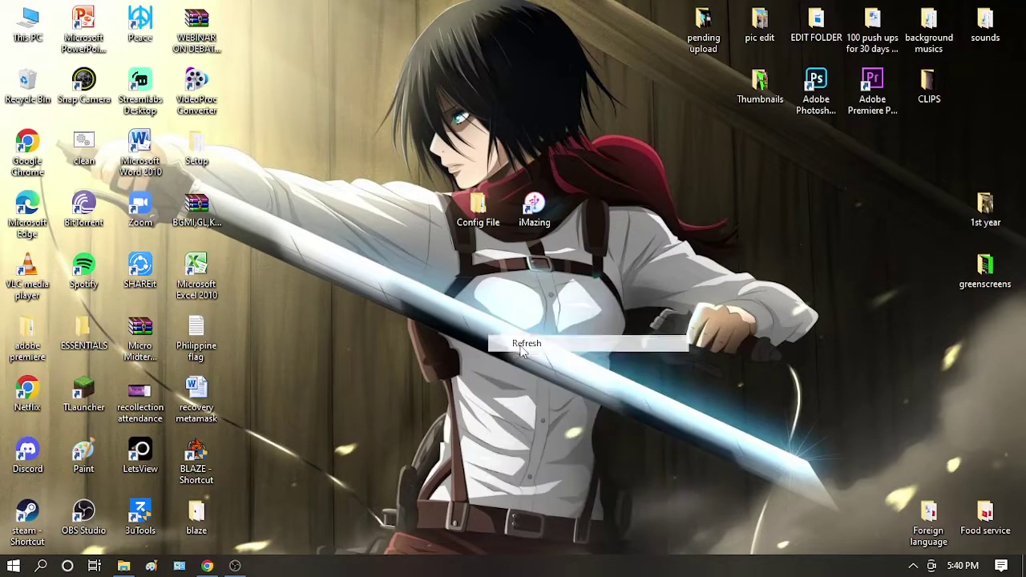
{"action": "right_click", "coordinate": [488, 272]}
{"action": "left_click", "coordinate": [509, 309]}
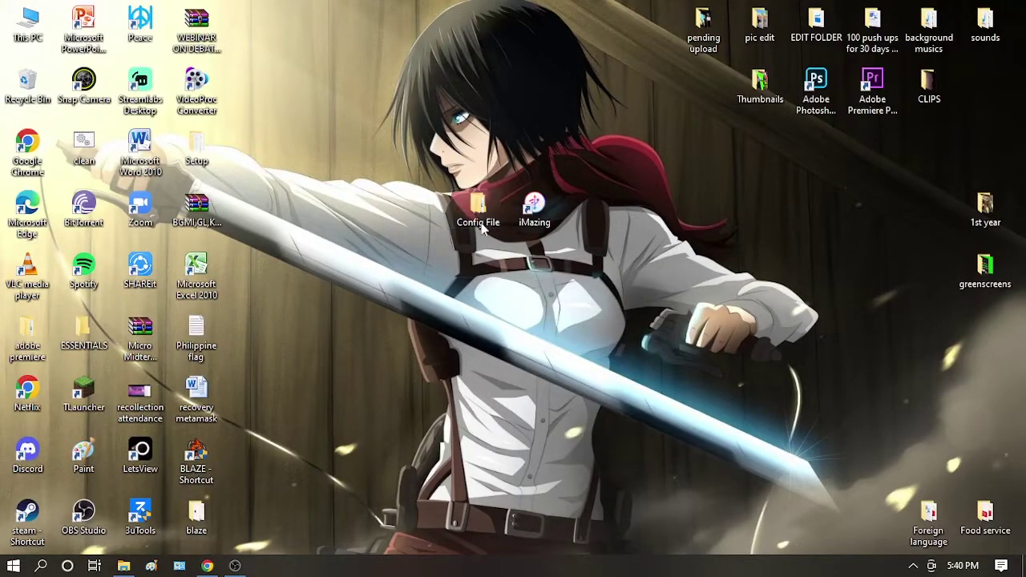
{"action": "mouse_move", "coordinate": [481, 225]}
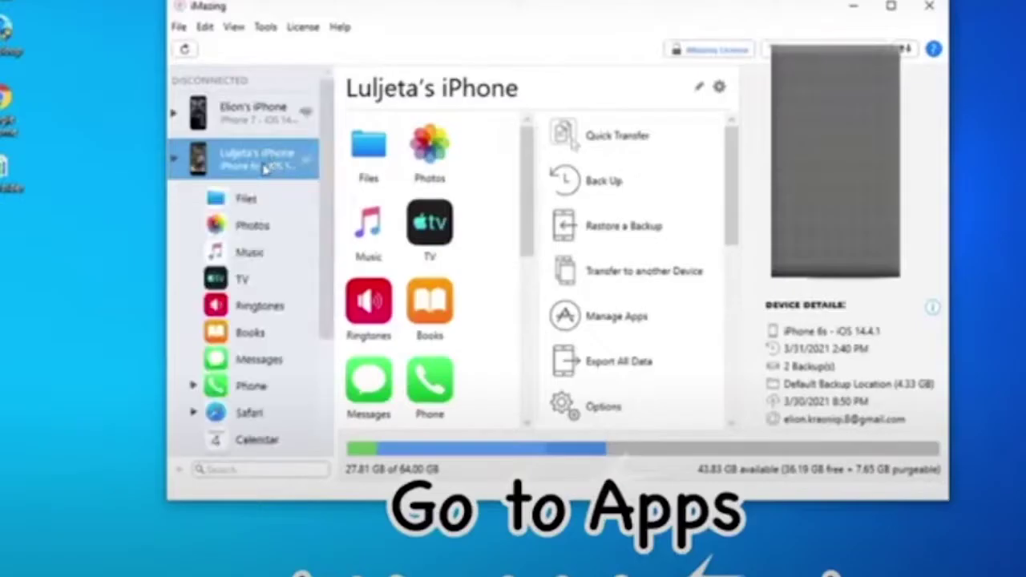
Scroll the device tiles and open the iPhone's Apps section
{"action": "scroll", "coordinate": [464, 297], "scroll_direction": "down", "scroll_amount": 3}
{"action": "scroll", "coordinate": [379, 343], "scroll_direction": "down", "scroll_amount": 3}
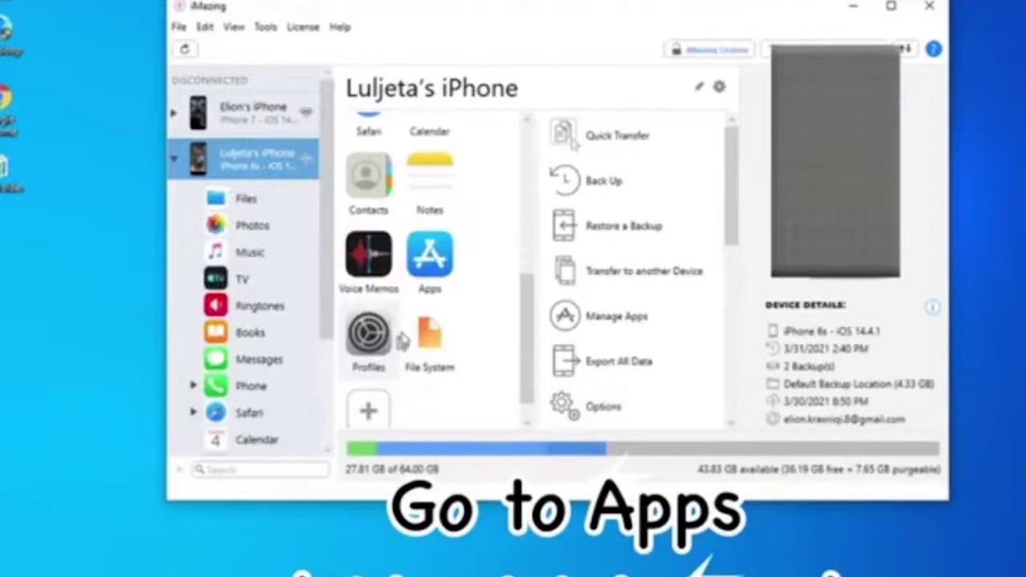
{"action": "left_click", "coordinate": [418, 275]}
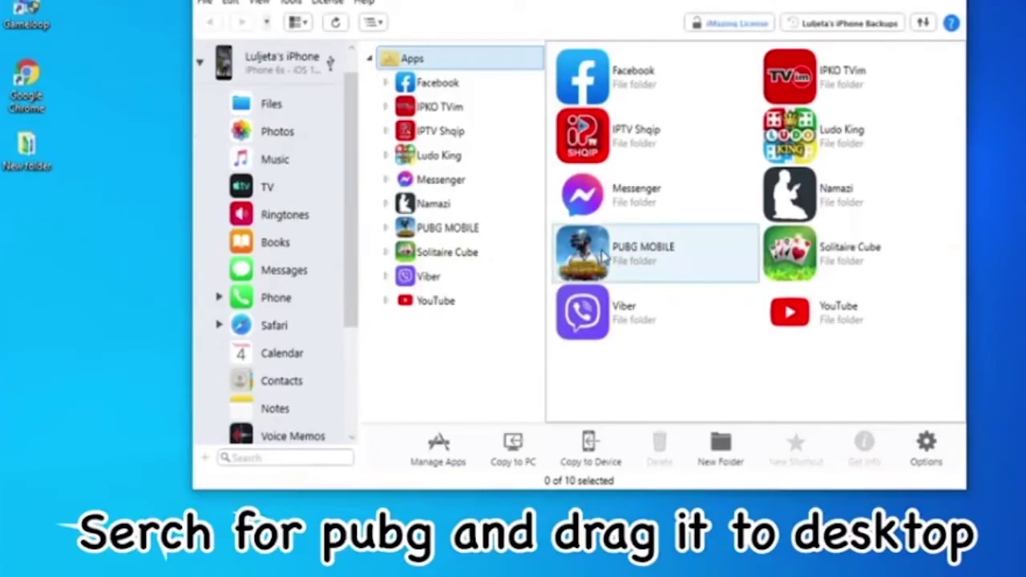
Refresh the desktop twice, then drag PUBG MOBILE from the apps list onto the desktop
{"action": "right_click", "coordinate": [218, 320]}
{"action": "left_click", "coordinate": [244, 367]}
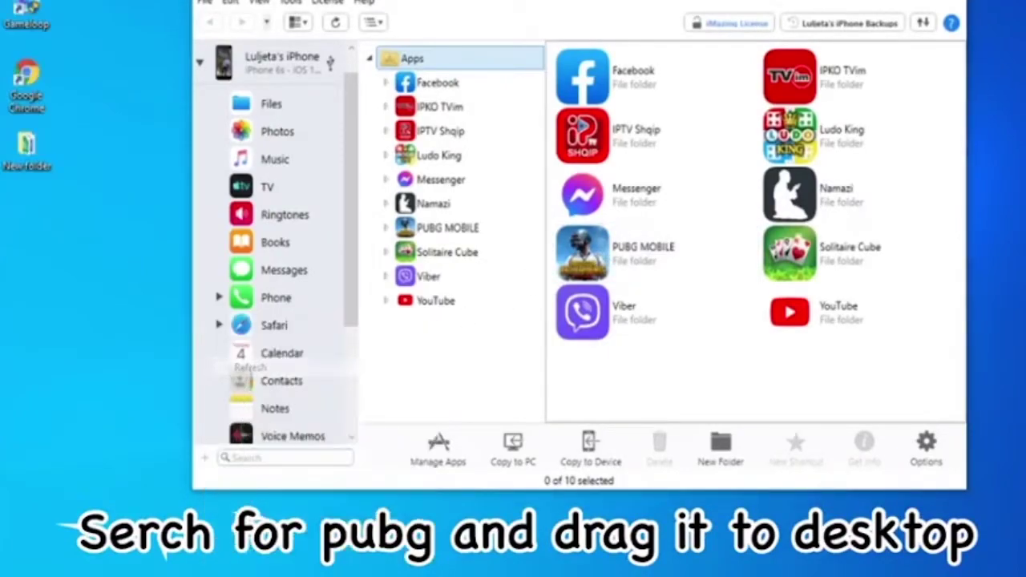
{"action": "right_click", "coordinate": [259, 270]}
{"action": "left_click", "coordinate": [300, 318]}
{"action": "left_click", "coordinate": [641, 272]}
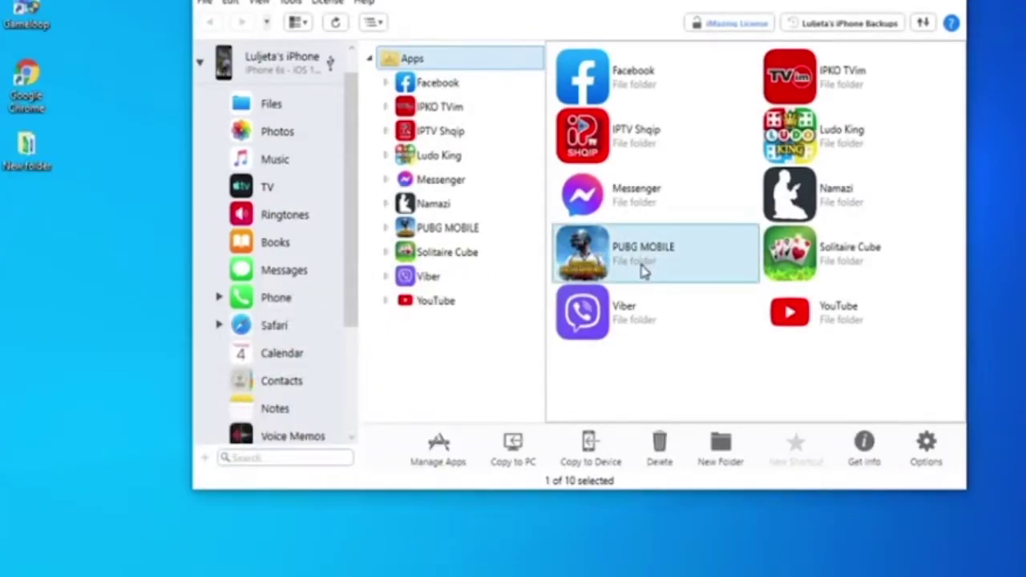
{"action": "left_click_drag", "start_coordinate": [641, 272], "coordinate": [136, 462]}
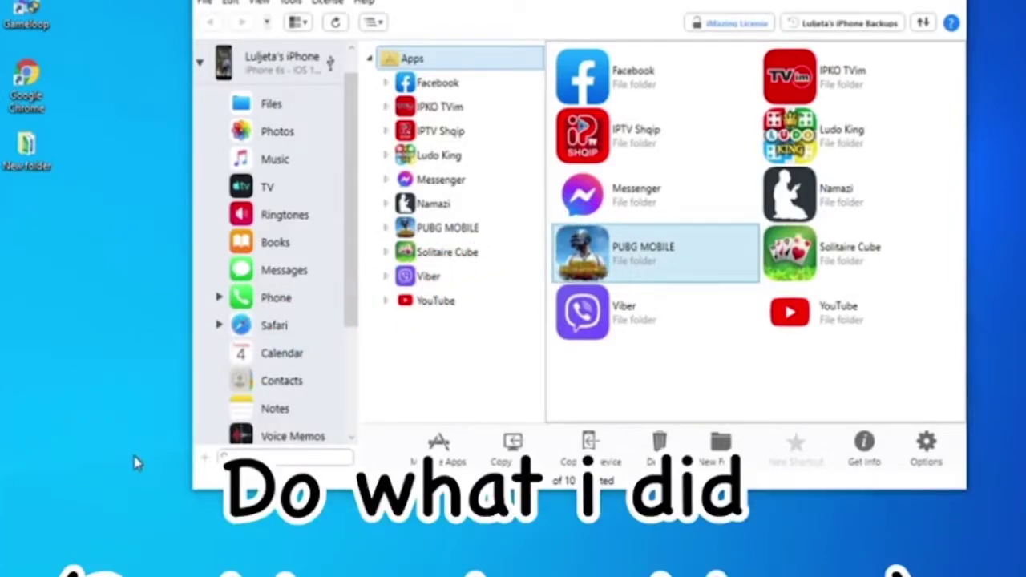
Extract PUBG MOBILE.imazingapp from the current backup onto the desktop, then show the desktop
{"action": "left_click", "coordinate": [751, 303]}
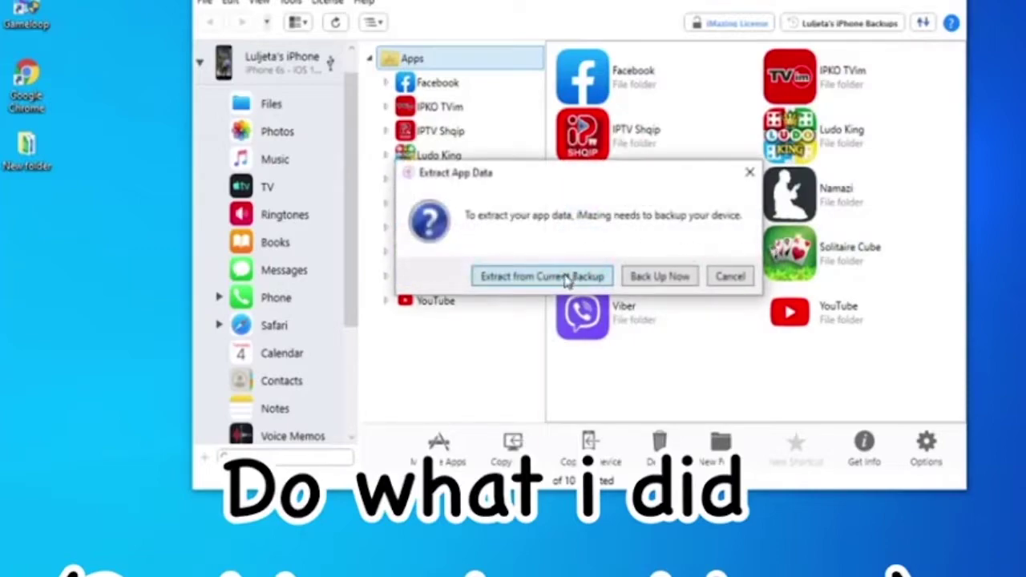
{"action": "left_click", "coordinate": [542, 277]}
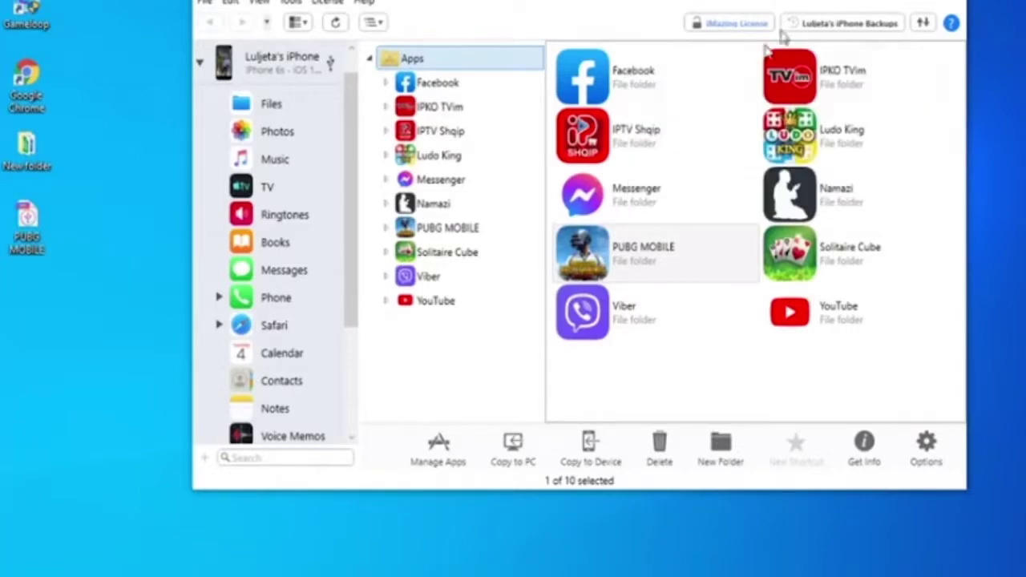
{"action": "key", "text": "super+d"}
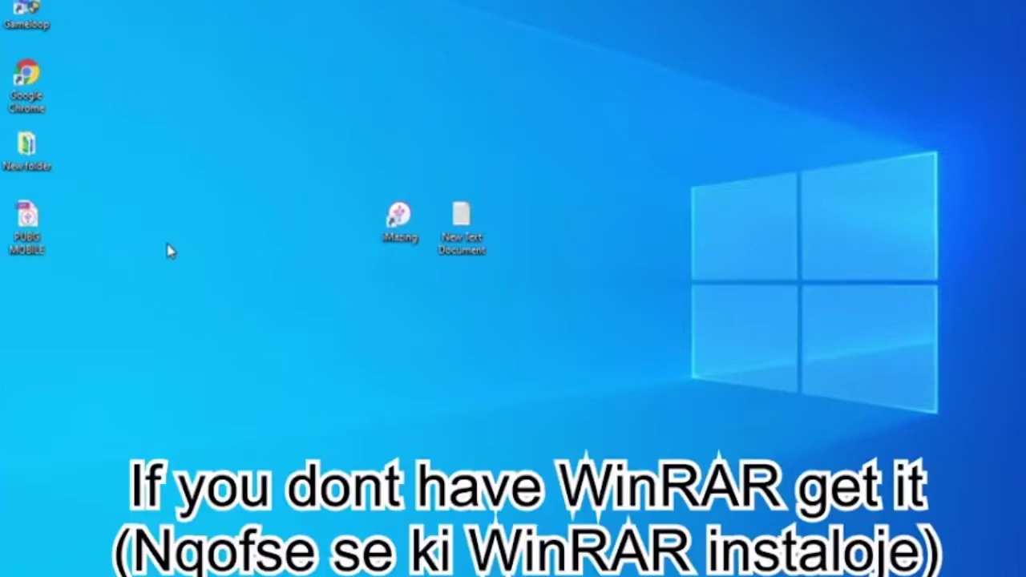
Open the PUBG MOBILE file in WinRAR and enter Container\Documents, dismissing the licence reminder
{"action": "right_click", "coordinate": [29, 225]}
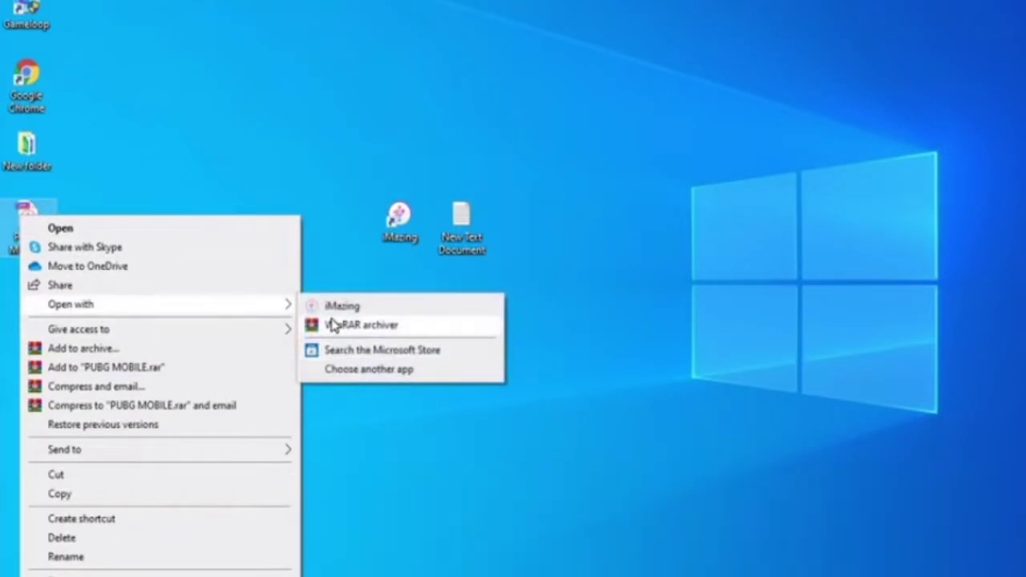
{"action": "left_click", "coordinate": [334, 326]}
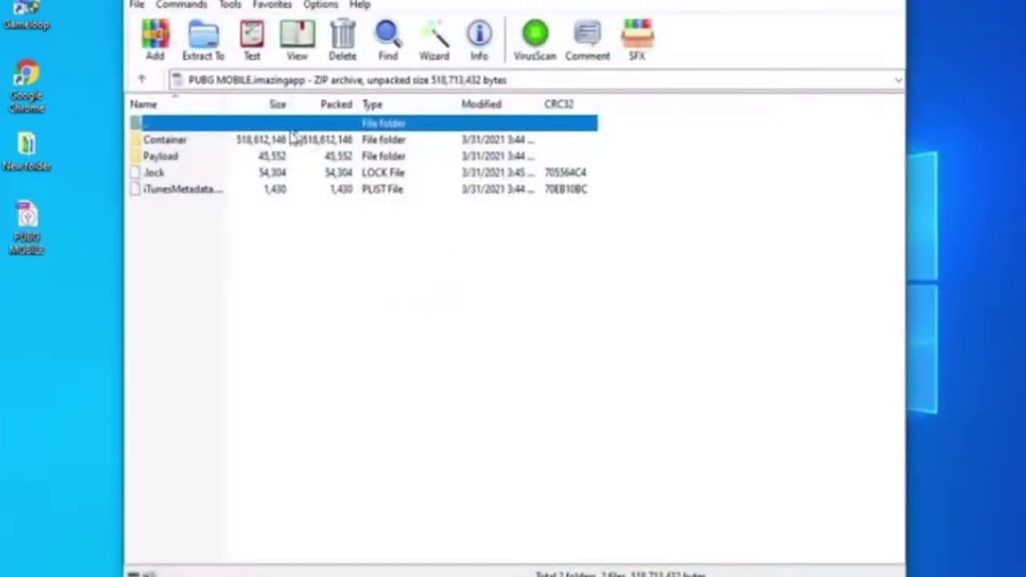
{"action": "double_click", "coordinate": [195, 143]}
{"action": "left_click", "coordinate": [636, 219]}
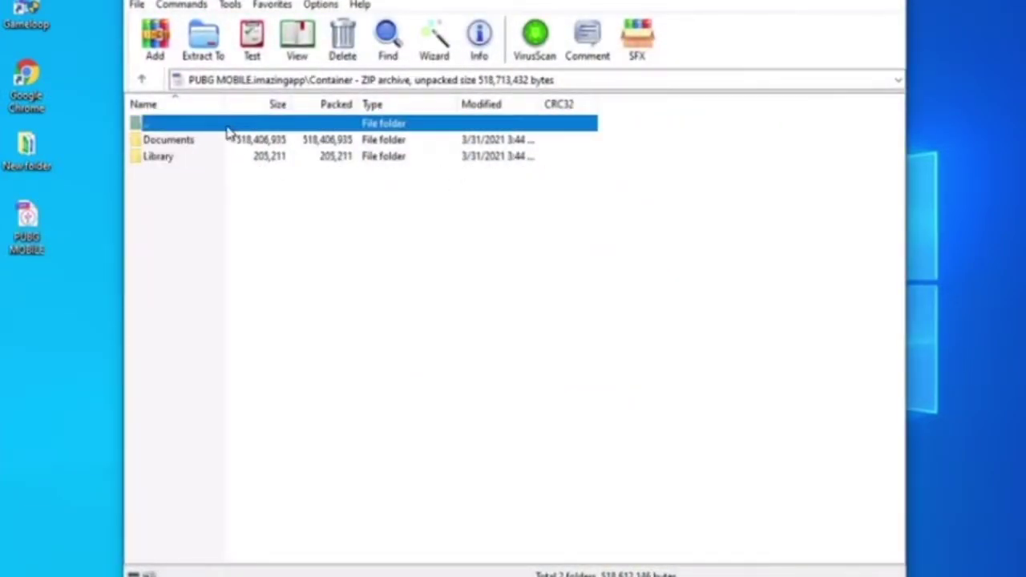
{"action": "double_click", "coordinate": [229, 142]}
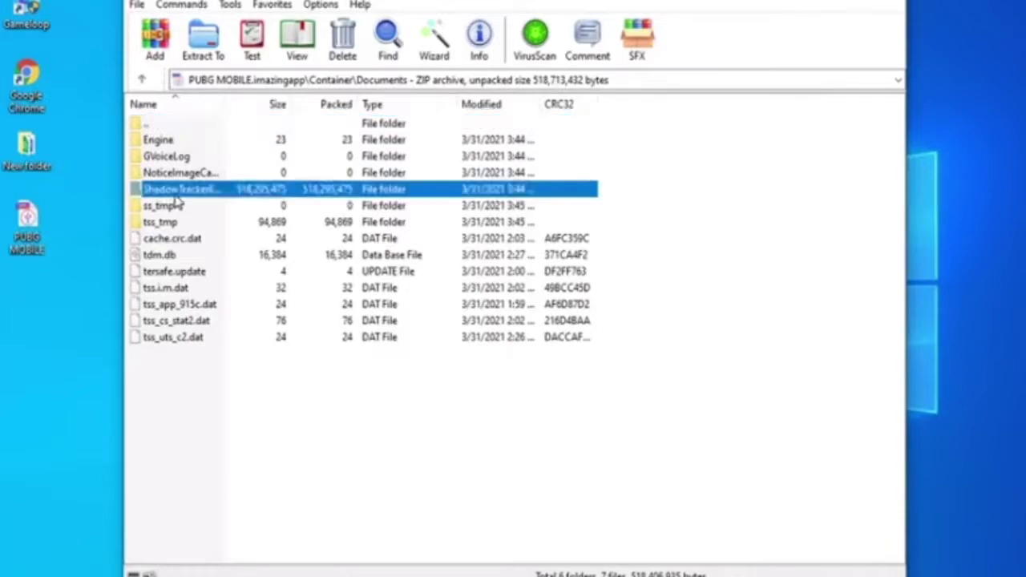
Browse into ShadowTrackerExtra\Saved\Config\IOS and open UserCustom.ini
{"action": "double_click", "coordinate": [178, 192]}
{"action": "double_click", "coordinate": [170, 144]}
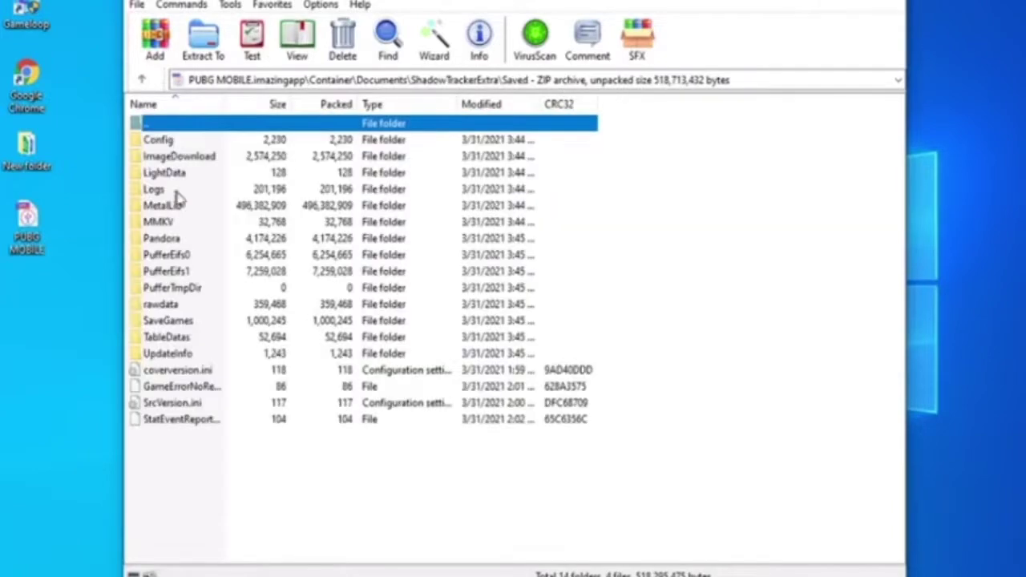
{"action": "double_click", "coordinate": [185, 139]}
{"action": "double_click", "coordinate": [184, 140]}
{"action": "scroll", "coordinate": [190, 275], "scroll_direction": "down", "scroll_amount": 2}
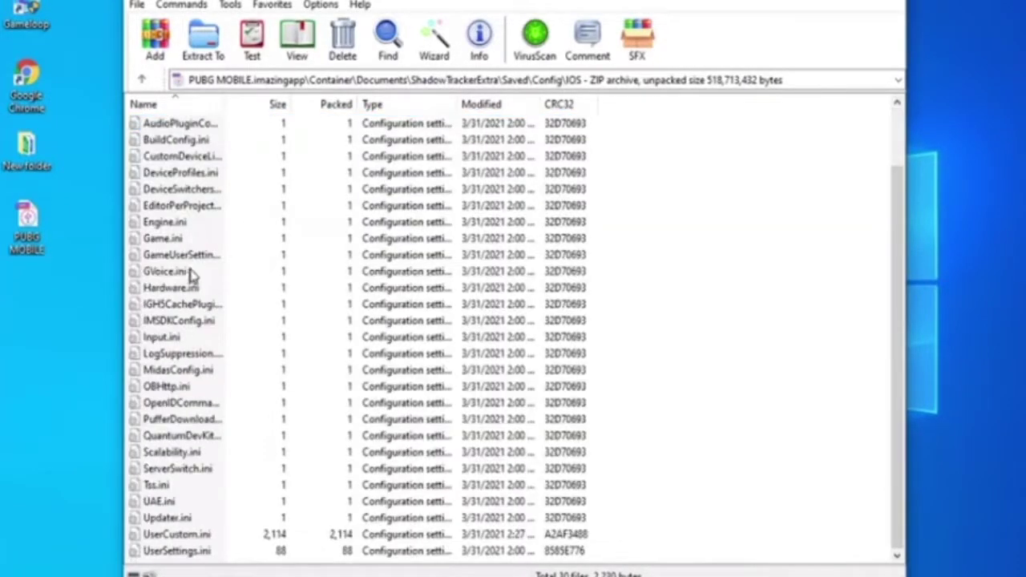
{"action": "double_click", "coordinate": [205, 535]}
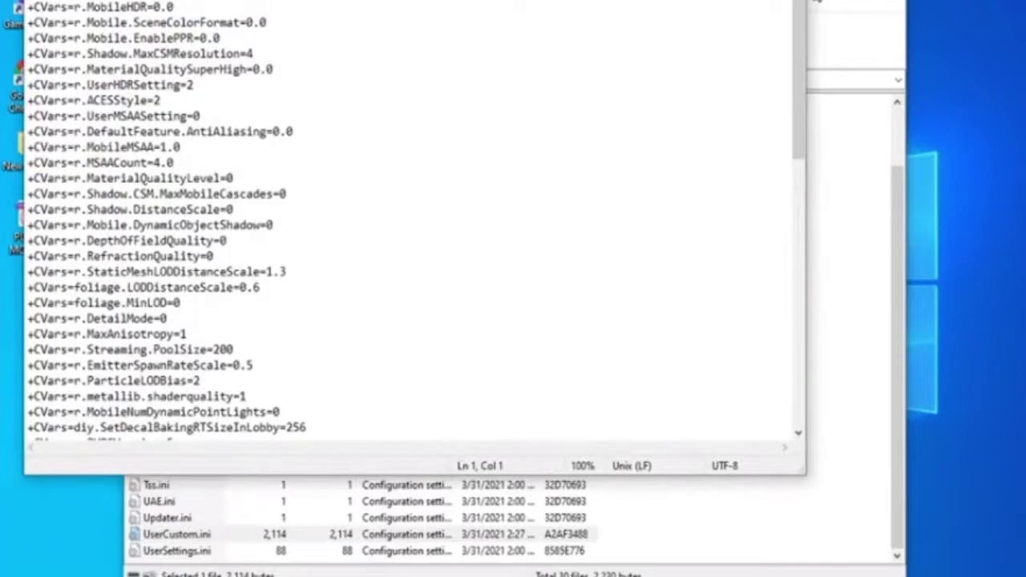
Copy the four PUBGDeviceFPS=60 lines from New Text Document, then switch back to the WinRAR archive
{"action": "left_click", "coordinate": [815, 2]}
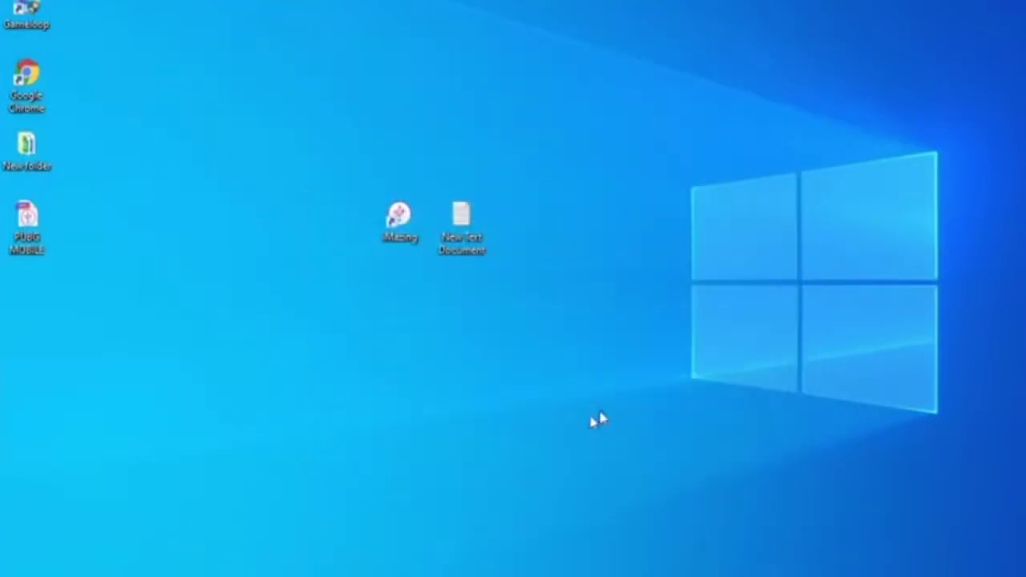
{"action": "double_click", "coordinate": [485, 213]}
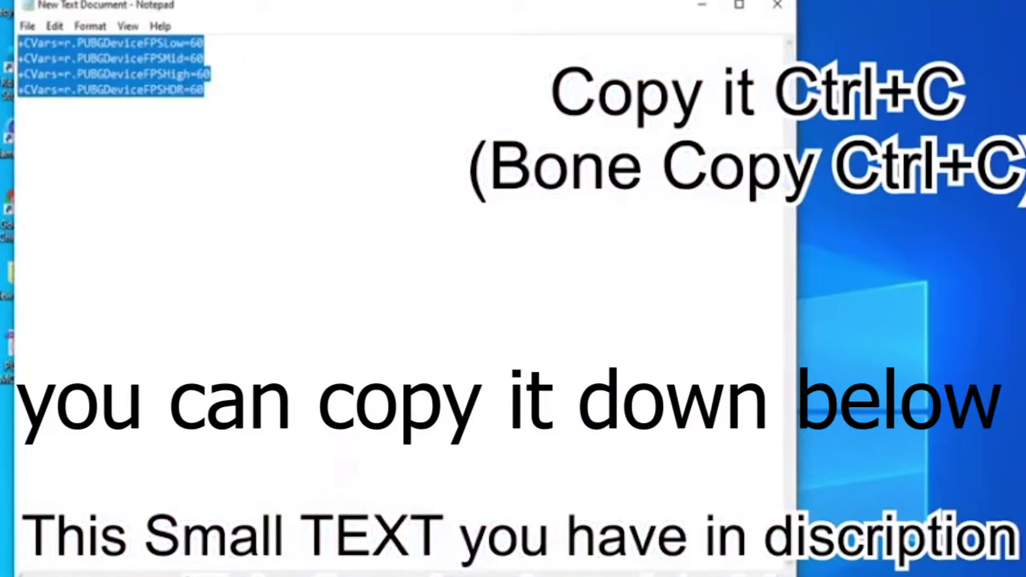
{"action": "left_click", "coordinate": [769, 8]}
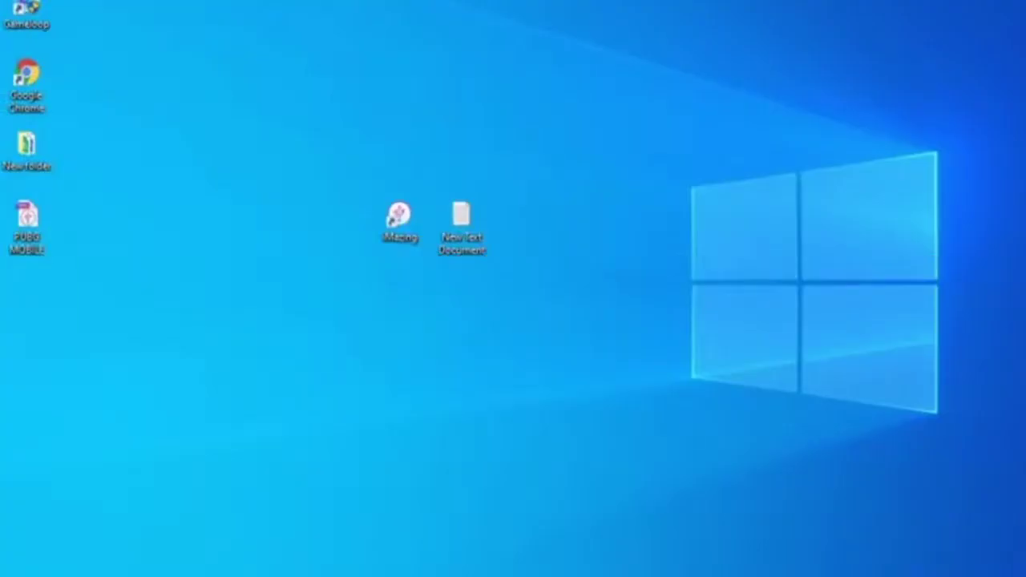
{"action": "key", "text": "alt+Tab"}
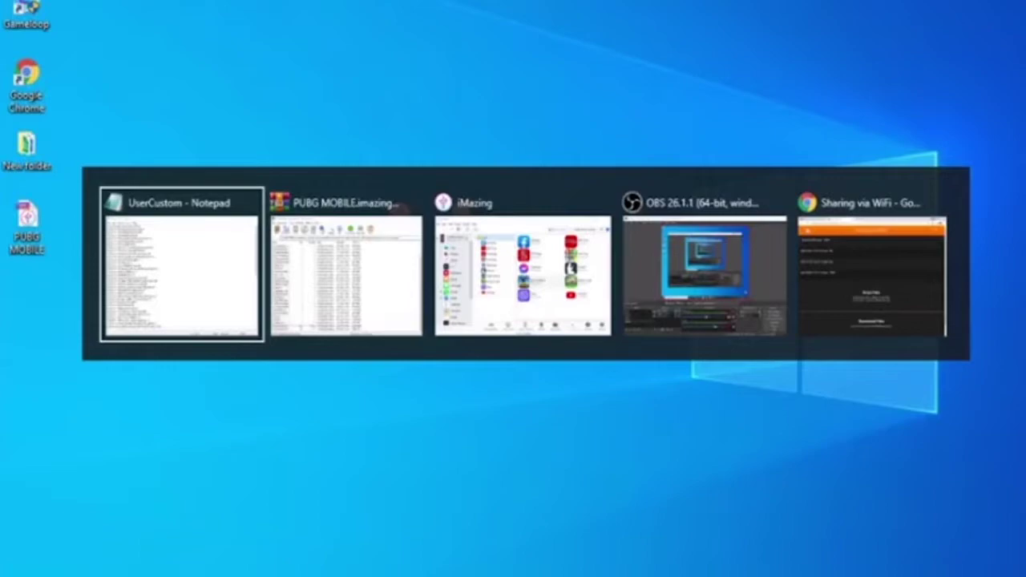
{"action": "key", "text": "alt+Tab"}
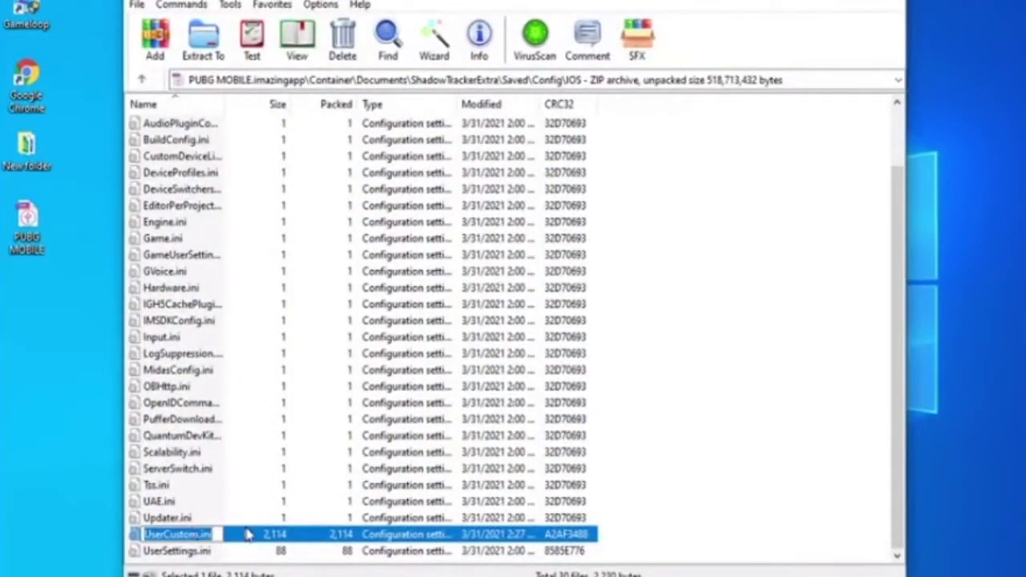
Paste the four +CVars=r.PUBGDeviceFPS…=60 lines below UserCustom.ini's DeviceProfile header, then save and close
{"action": "double_click", "coordinate": [251, 535]}
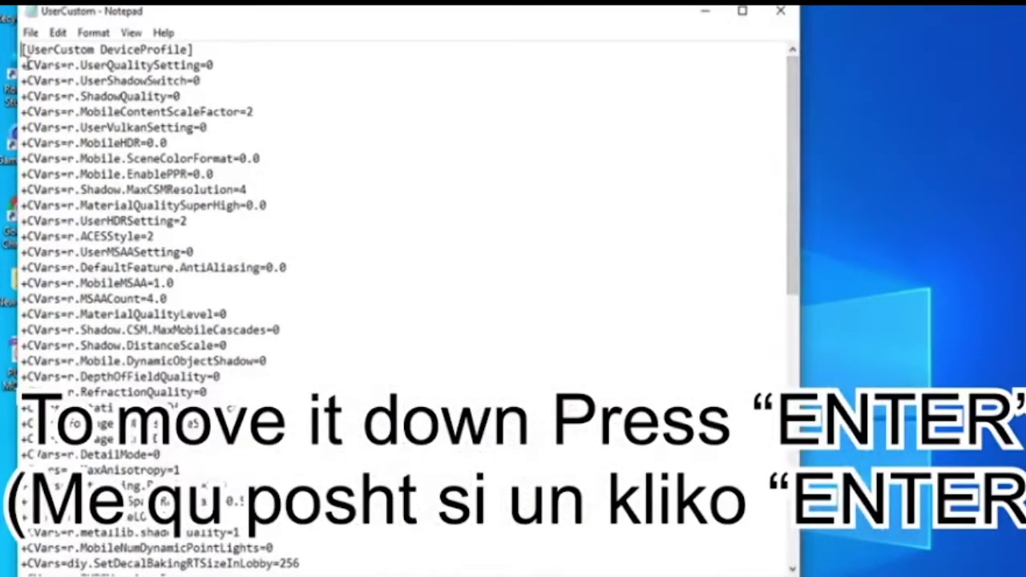
{"action": "key", "text": "Return"}
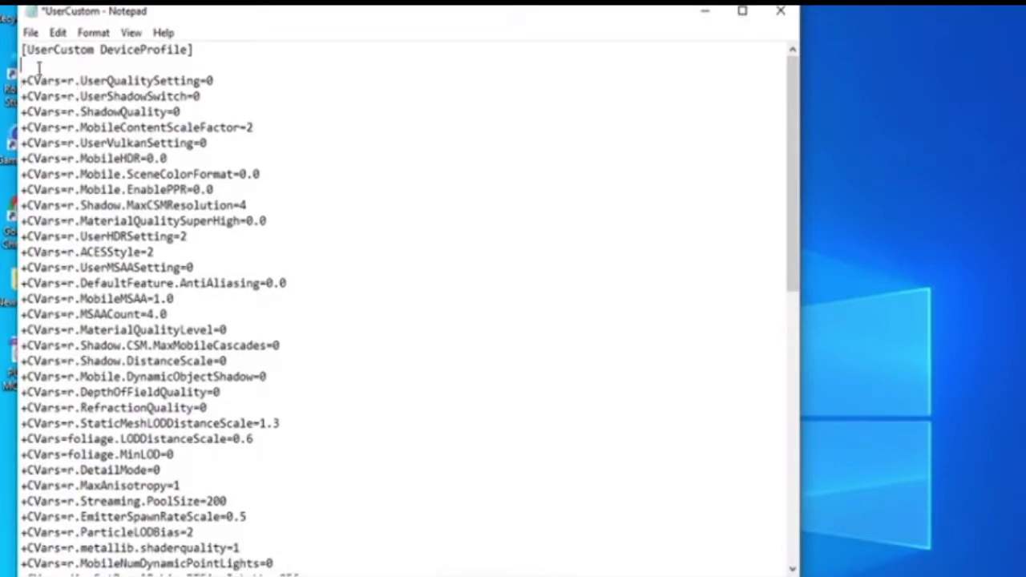
{"action": "type", "text": "+CVars=r.PUBGDeviceFPSLow=60 +CVars=r.PUBGDeviceFPSMid=60 +CVars=r.PUBGDeviceFPSHigh=60 +CVars=r.PUBGDeviceFPSHDR=60"}
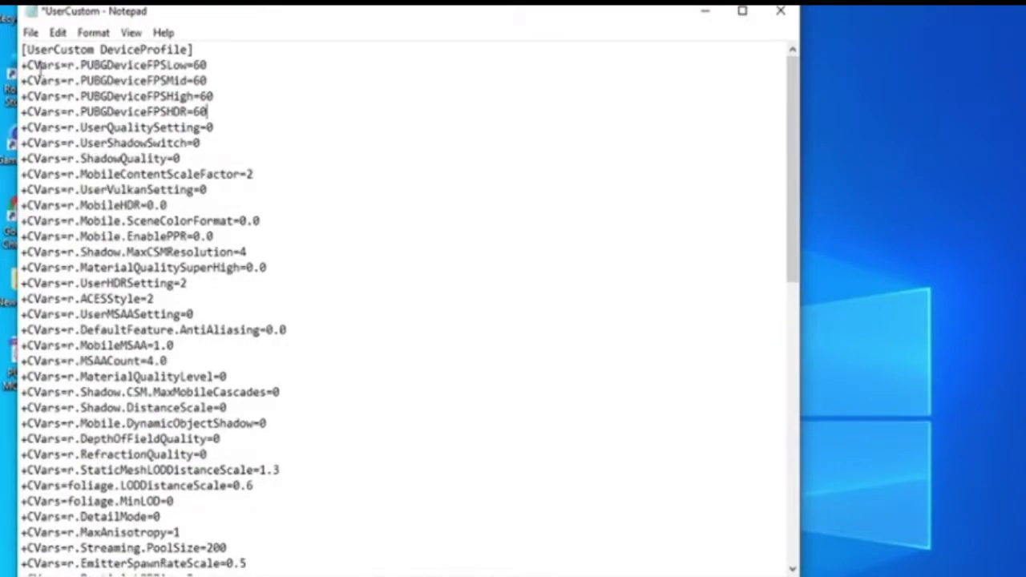
{"action": "left_click_drag", "start_coordinate": [22, 65], "coordinate": [296, 48]}
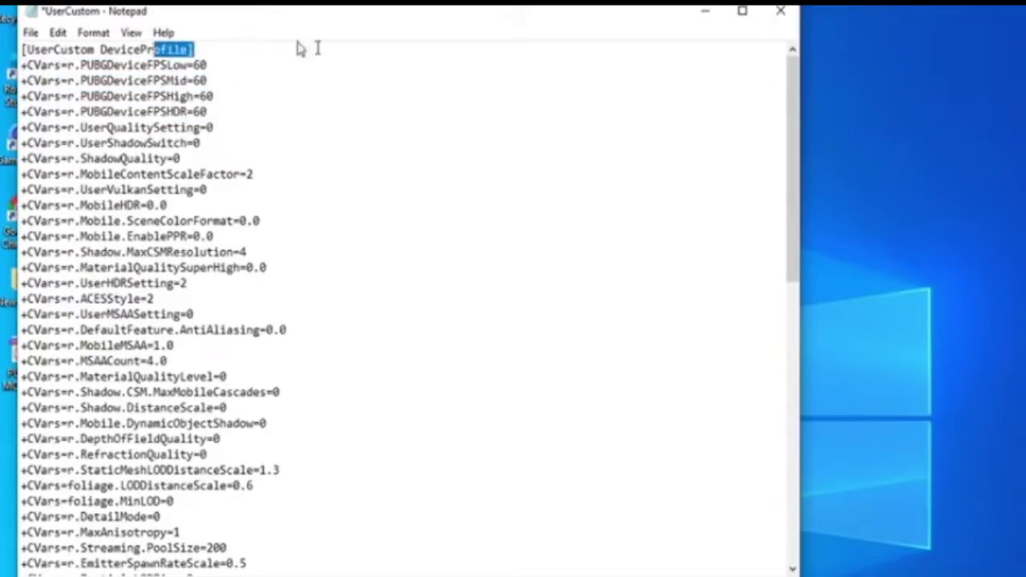
{"action": "left_click", "coordinate": [521, 89]}
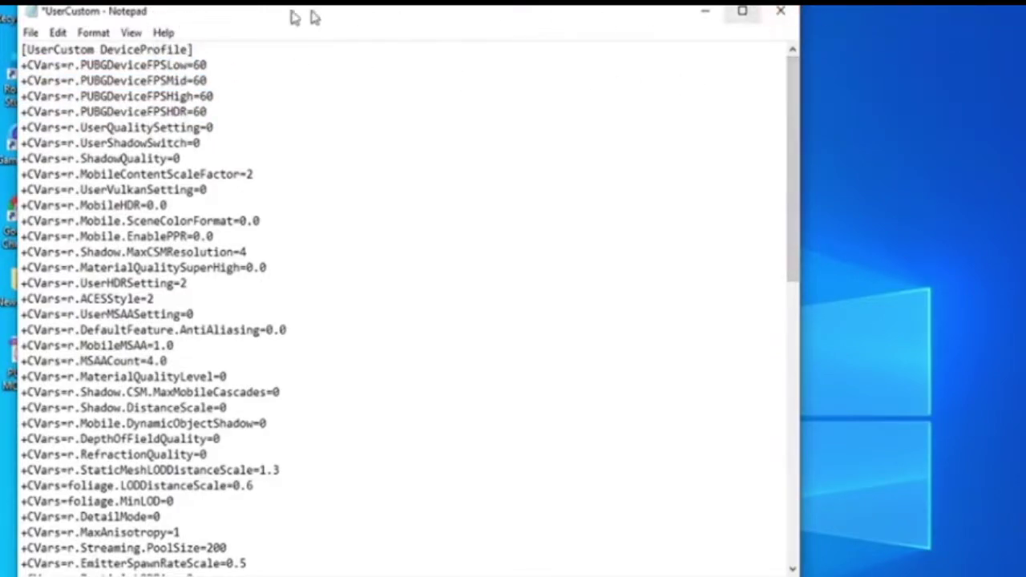
{"action": "left_click", "coordinate": [31, 32]}
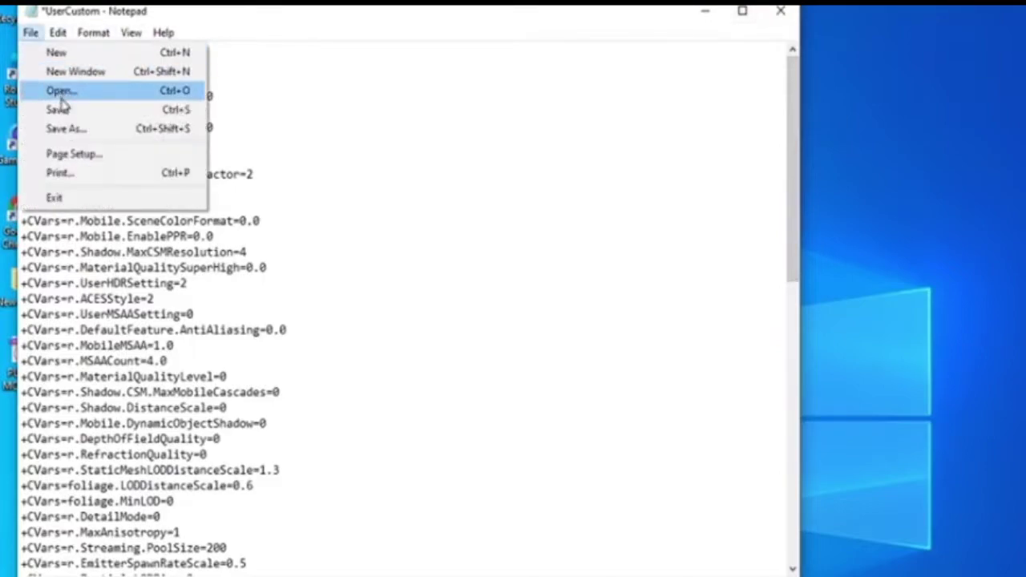
{"action": "left_click", "coordinate": [57, 109]}
{"action": "left_click", "coordinate": [796, 16]}
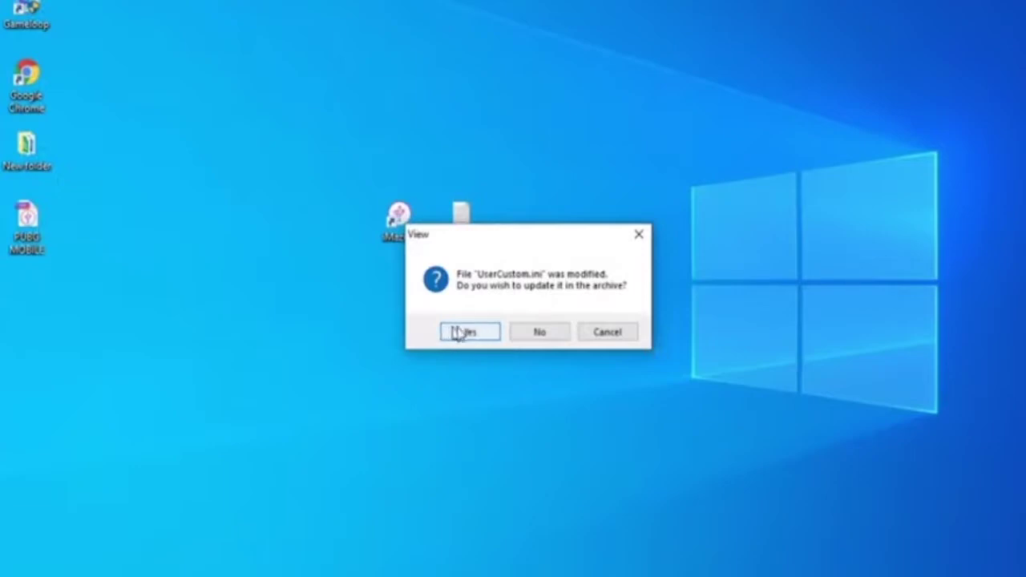
Accept updating UserCustom.ini in the archive, then close WinRAR
{"action": "left_click", "coordinate": [469, 332]}
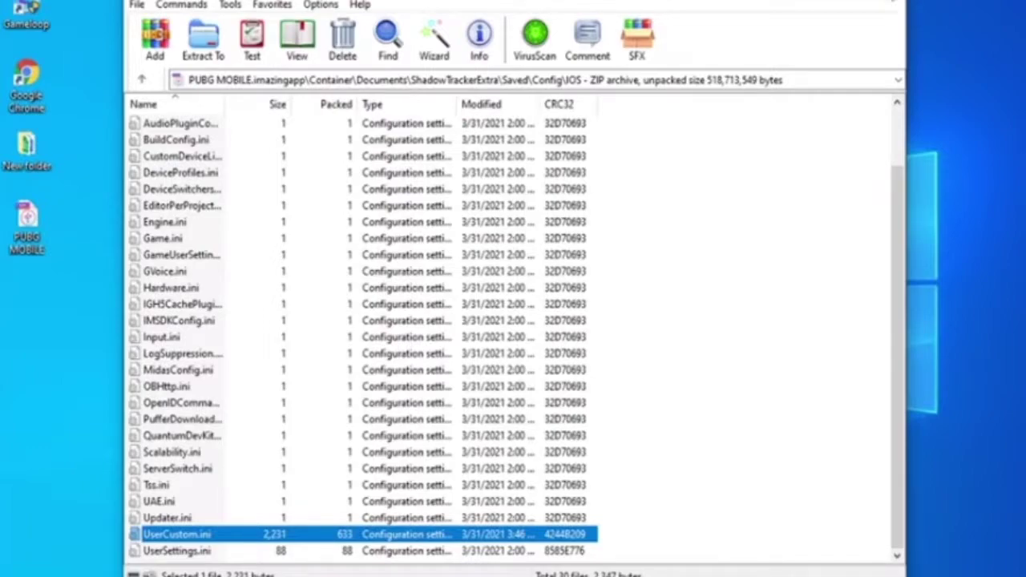
{"action": "key", "text": "alt+F4"}
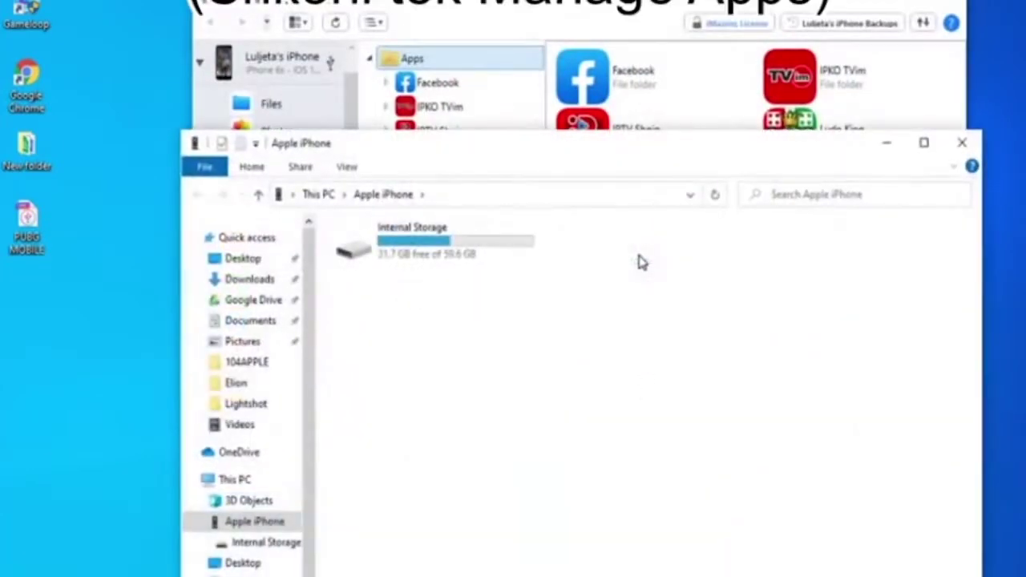
Drag the modified PUBG MOBILE.imazingapp into iMazing's Manage Apps list and restore it to the iPhone
{"action": "left_click", "coordinate": [975, 144]}
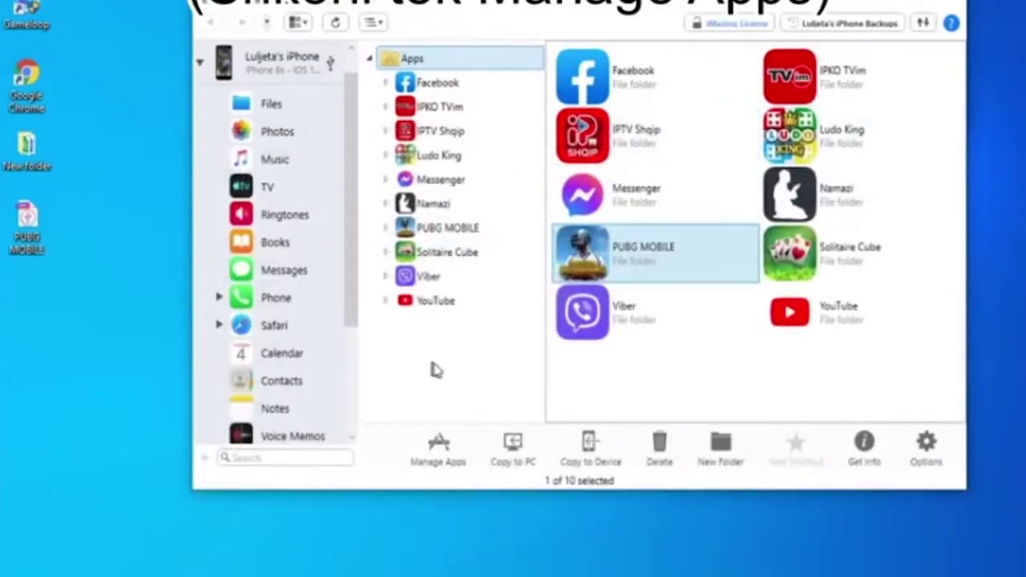
{"action": "left_click", "coordinate": [438, 447]}
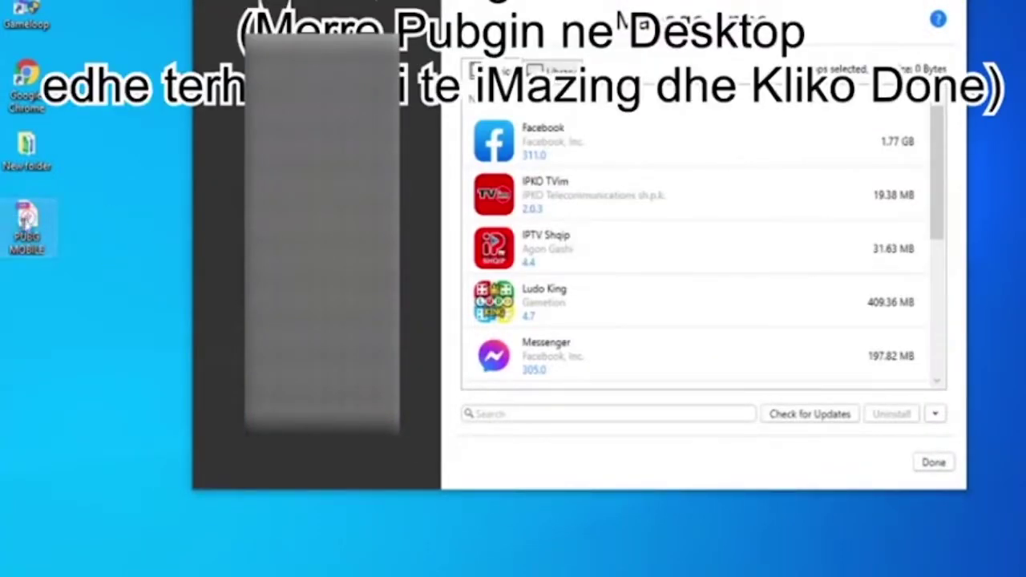
{"action": "left_click_drag", "start_coordinate": [27, 221], "coordinate": [632, 297]}
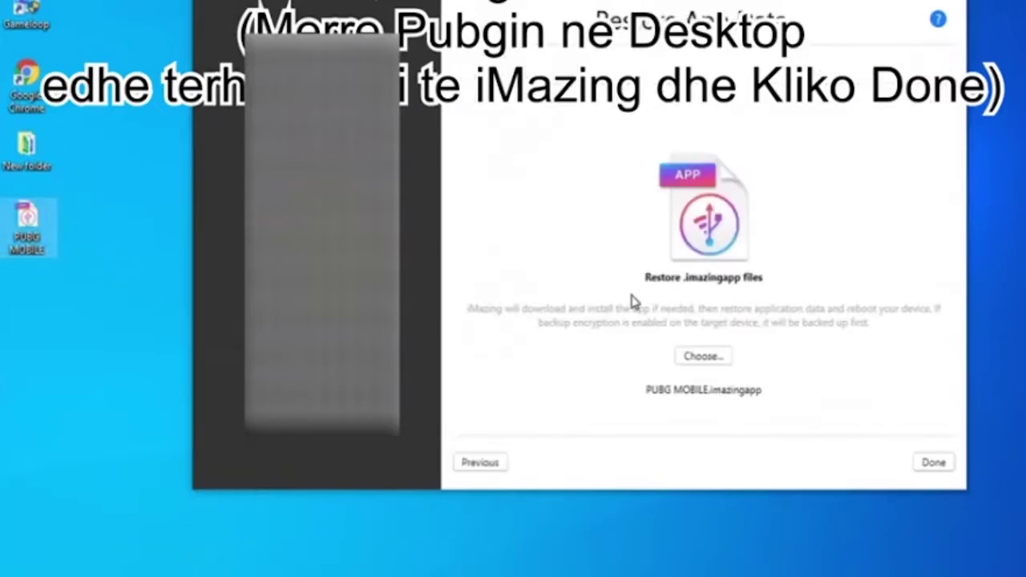
{"action": "left_click", "coordinate": [929, 461]}
{"action": "left_click", "coordinate": [683, 277]}
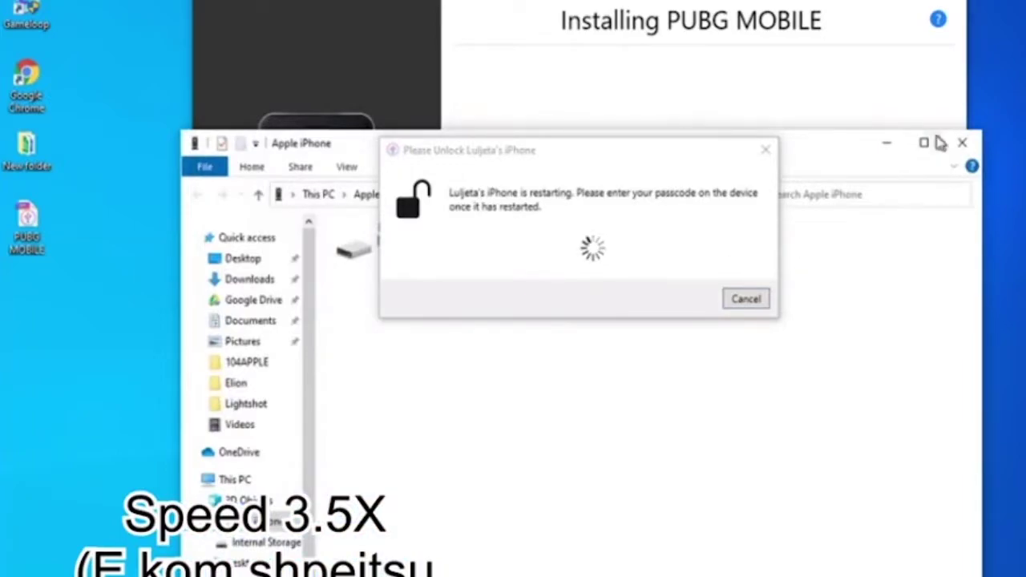
{"action": "left_click", "coordinate": [960, 143]}
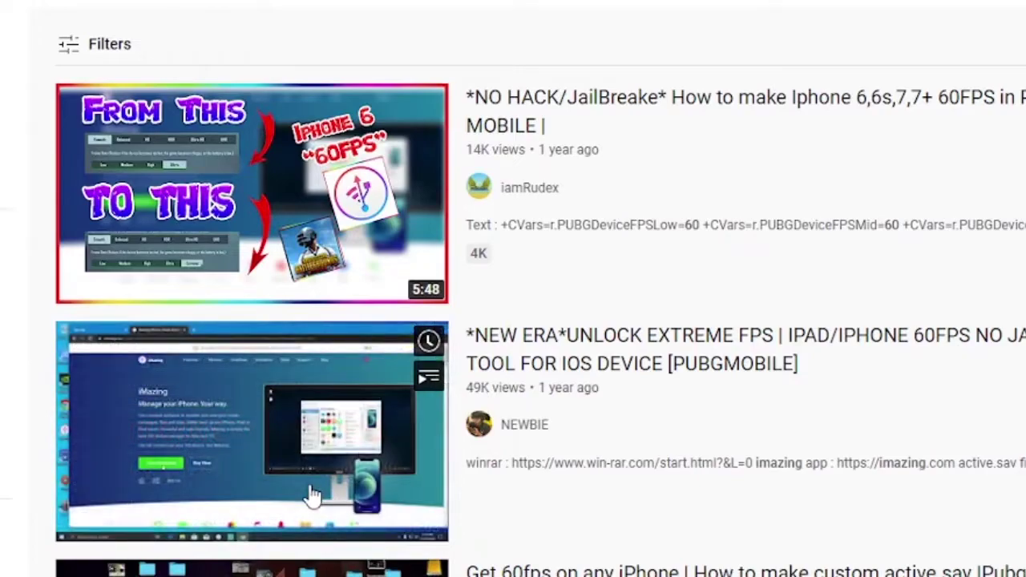
Open the *NEW ERA* UNLOCK EXTREME FPS iPhone 60FPS tutorial from the search results
{"action": "scroll", "coordinate": [260, 313], "scroll_direction": "down", "scroll_amount": 3}
{"action": "mouse_move", "coordinate": [240, 245]}
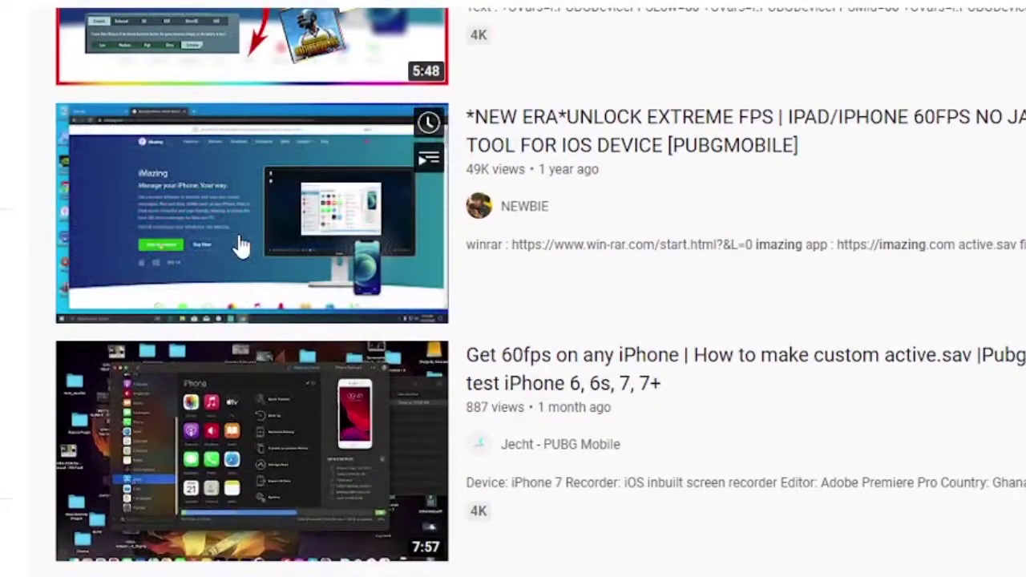
{"action": "left_click", "coordinate": [240, 245]}
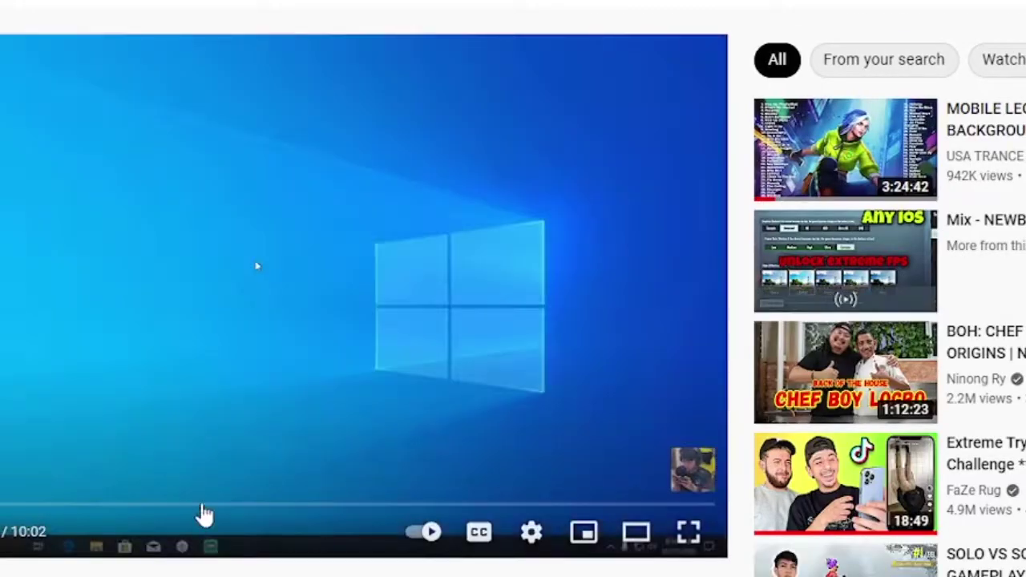
Scrub the tutorial's progress bar to its WinRAR archive section and watch it full screen
{"action": "left_click", "coordinate": [251, 510]}
{"action": "left_click", "coordinate": [316, 509]}
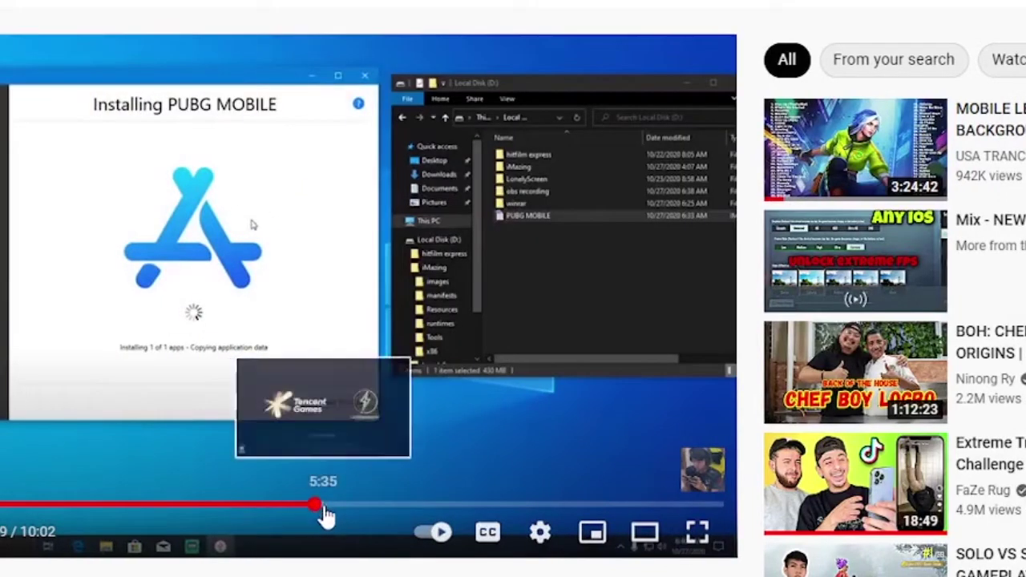
{"action": "left_click", "coordinate": [251, 506]}
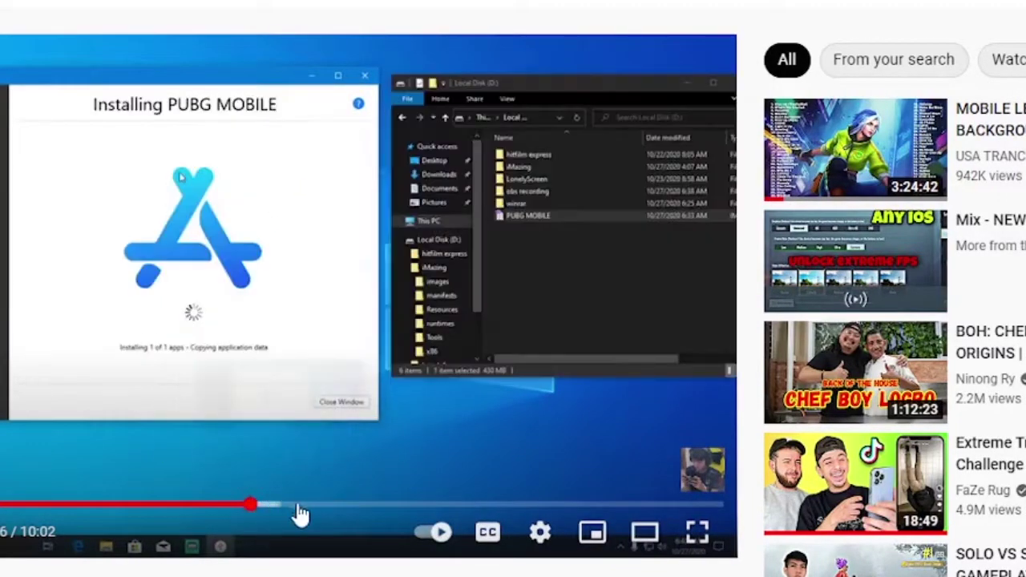
{"action": "left_click", "coordinate": [357, 507]}
{"action": "left_click", "coordinate": [248, 510]}
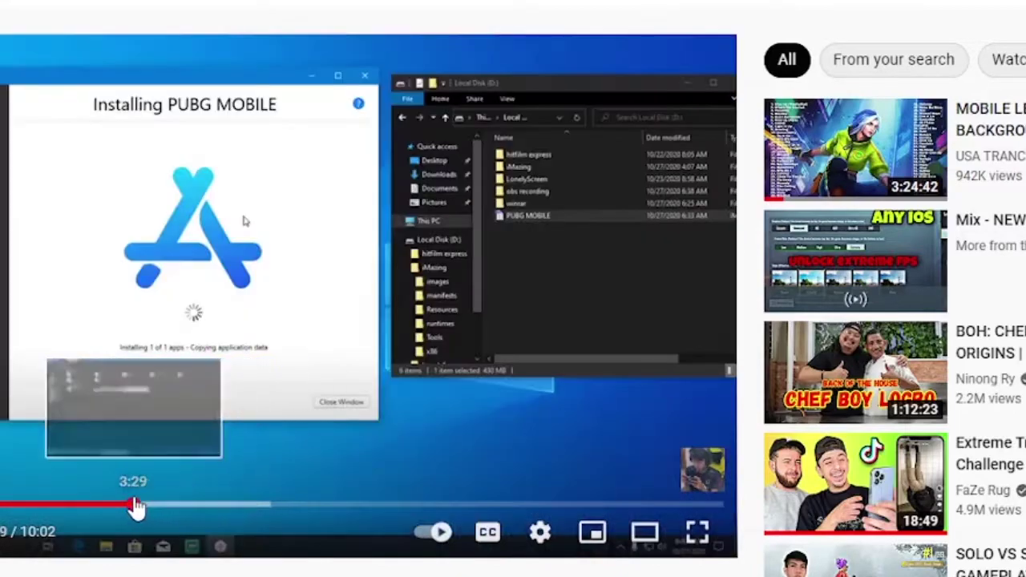
{"action": "left_click", "coordinate": [135, 509]}
{"action": "left_click", "coordinate": [195, 510]}
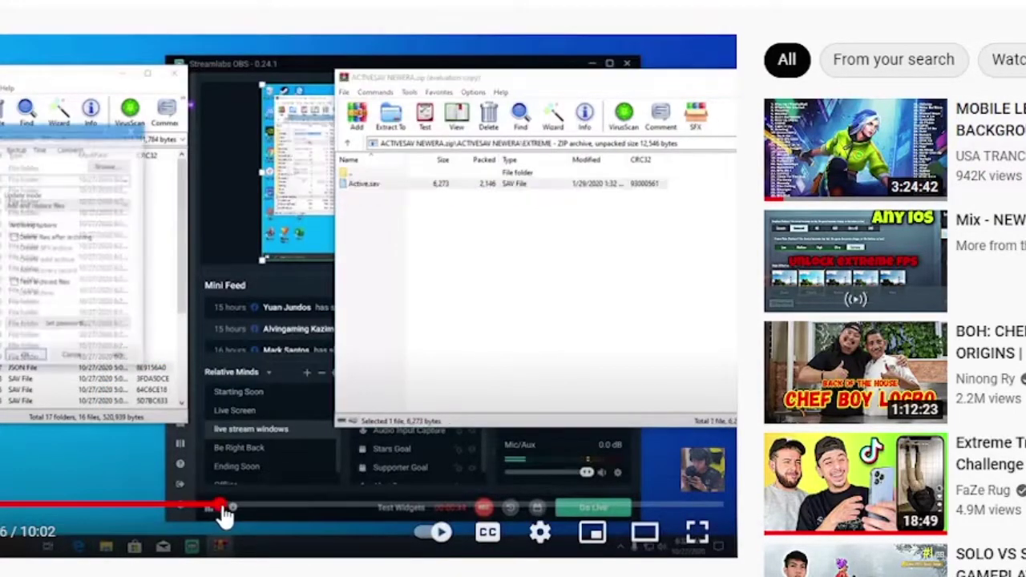
{"action": "left_click", "coordinate": [231, 510]}
{"action": "left_click", "coordinate": [194, 510]}
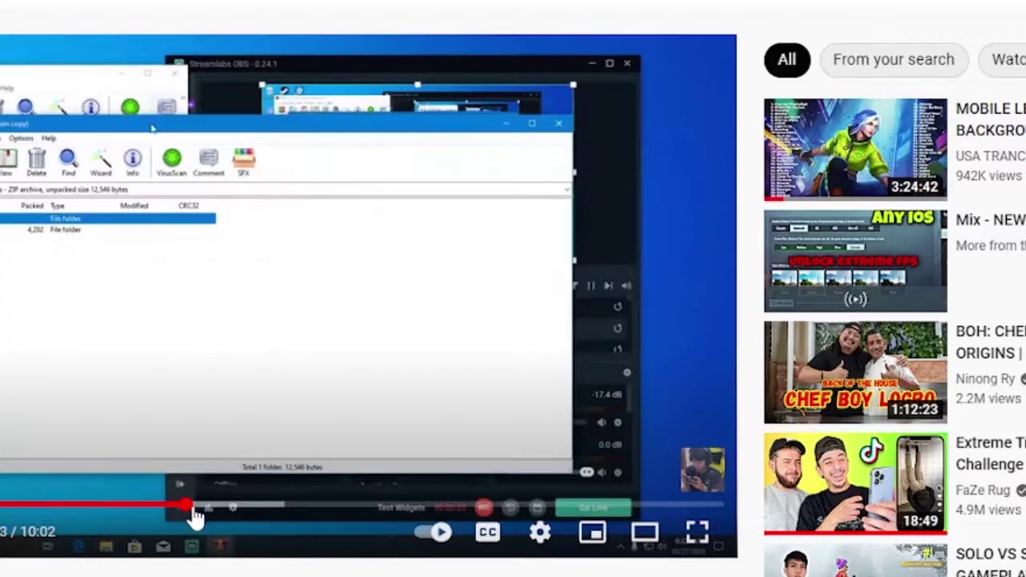
{"action": "scroll", "coordinate": [463, 544], "scroll_direction": "down", "scroll_amount": 1}
{"action": "key", "text": "f"}
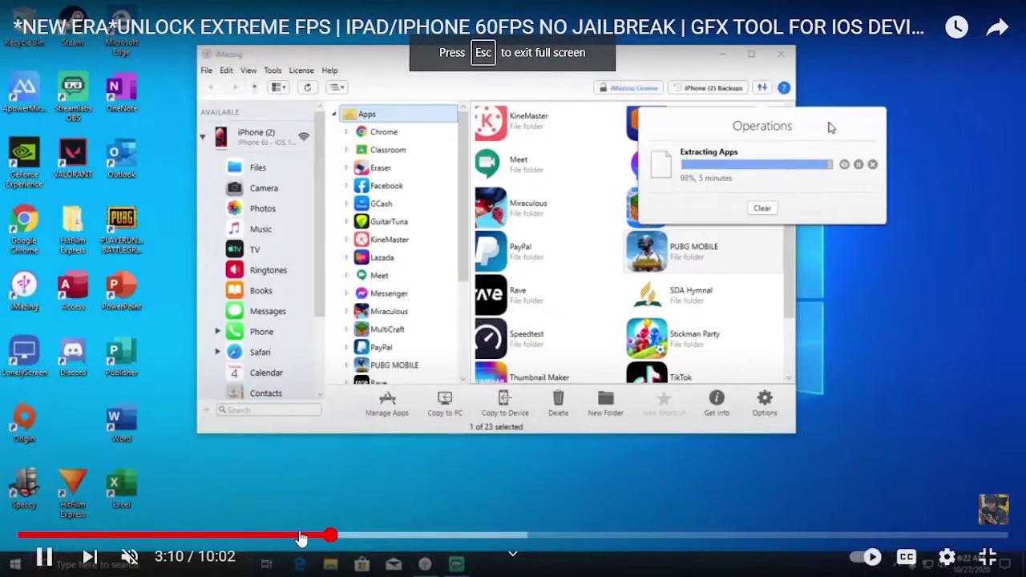
Scrub the tutorial between 3:00 and 3:36 and pause it at 3:35 on the Open-with-iMazing step
{"action": "left_click", "coordinate": [317, 535]}
{"action": "left_click", "coordinate": [339, 536]}
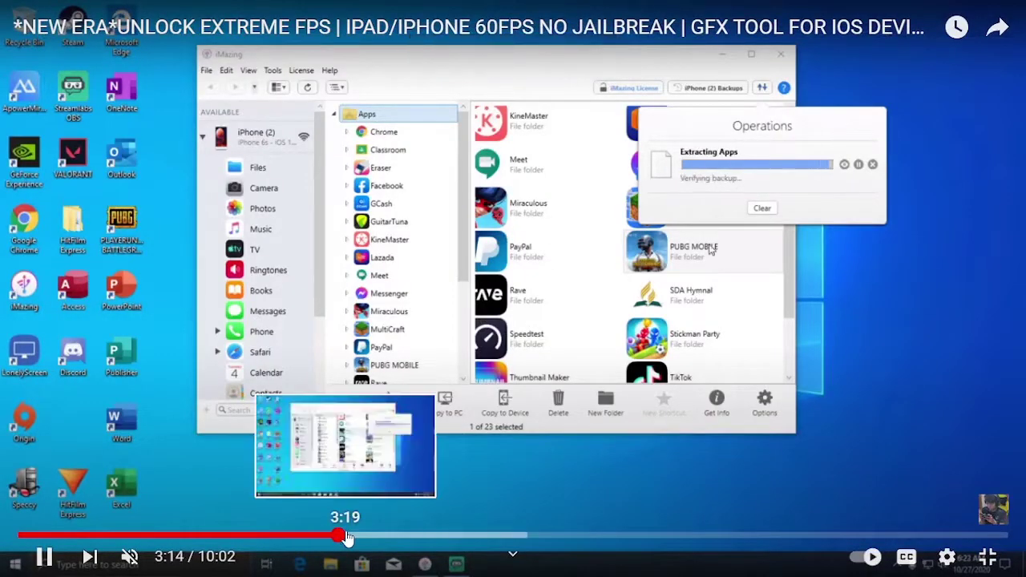
{"action": "left_click", "coordinate": [355, 536]}
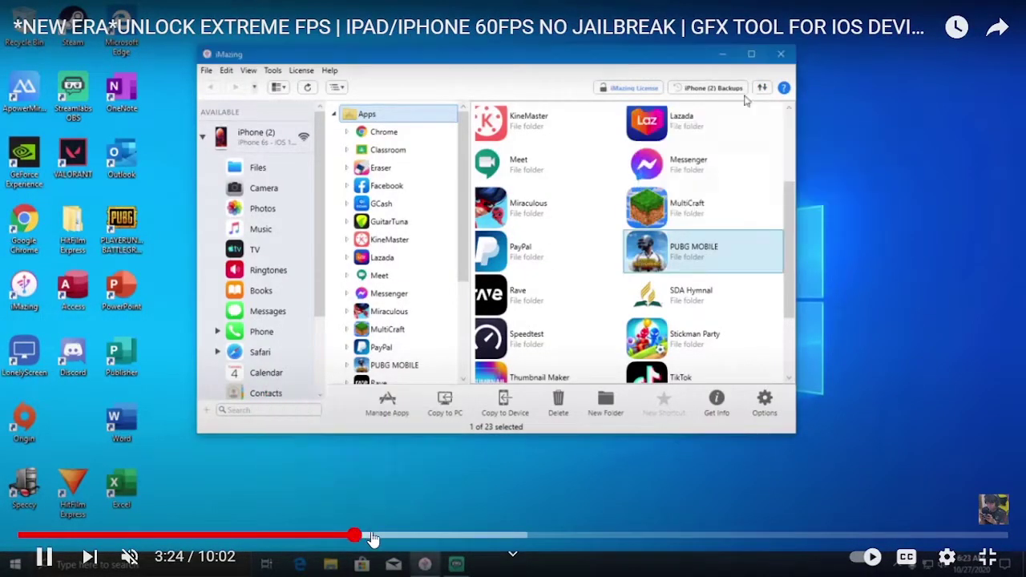
{"action": "left_click", "coordinate": [374, 536]}
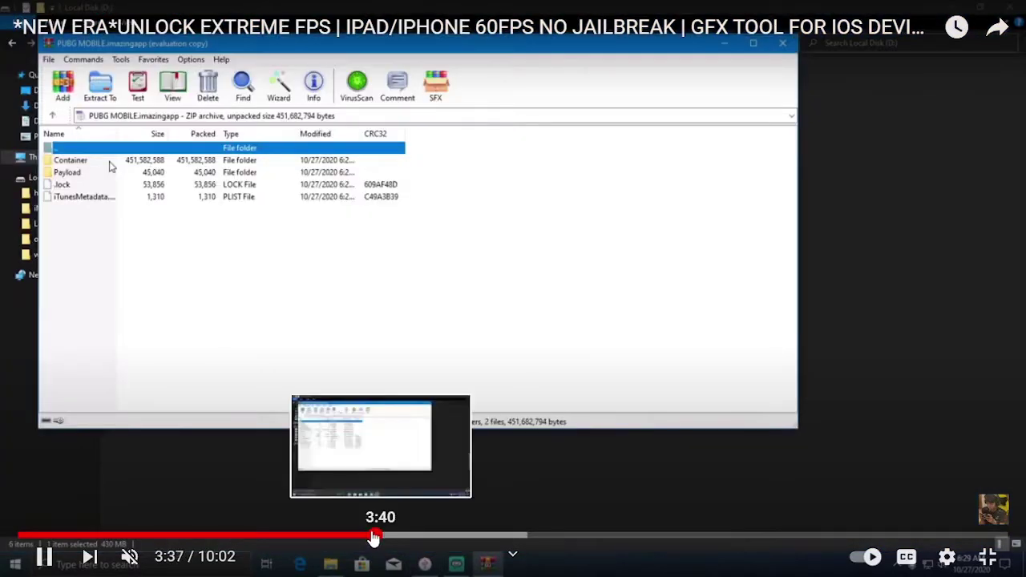
{"action": "left_click", "coordinate": [370, 536]}
{"action": "left_click", "coordinate": [351, 497]}
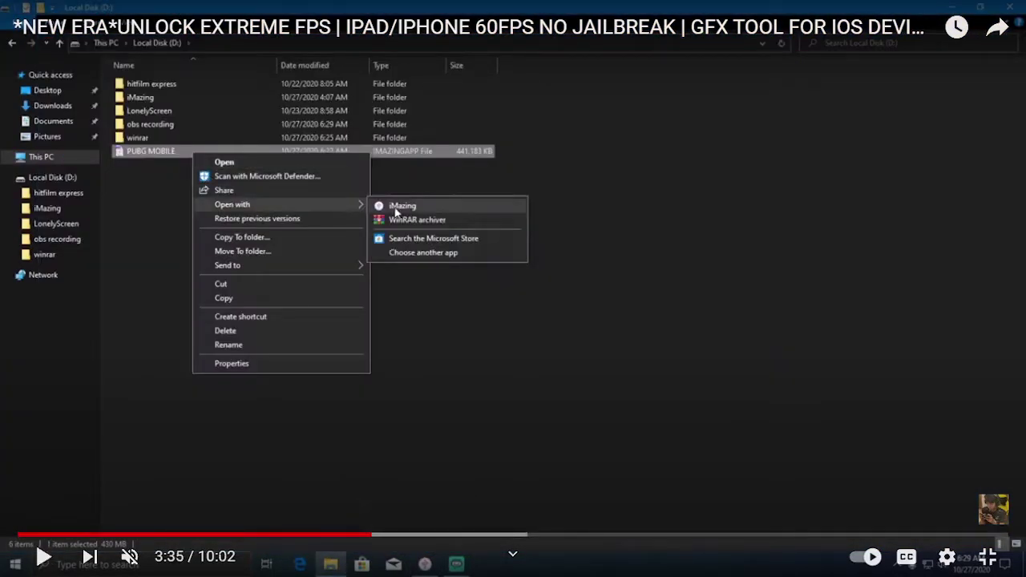
{"action": "key", "text": "alt+Tab"}
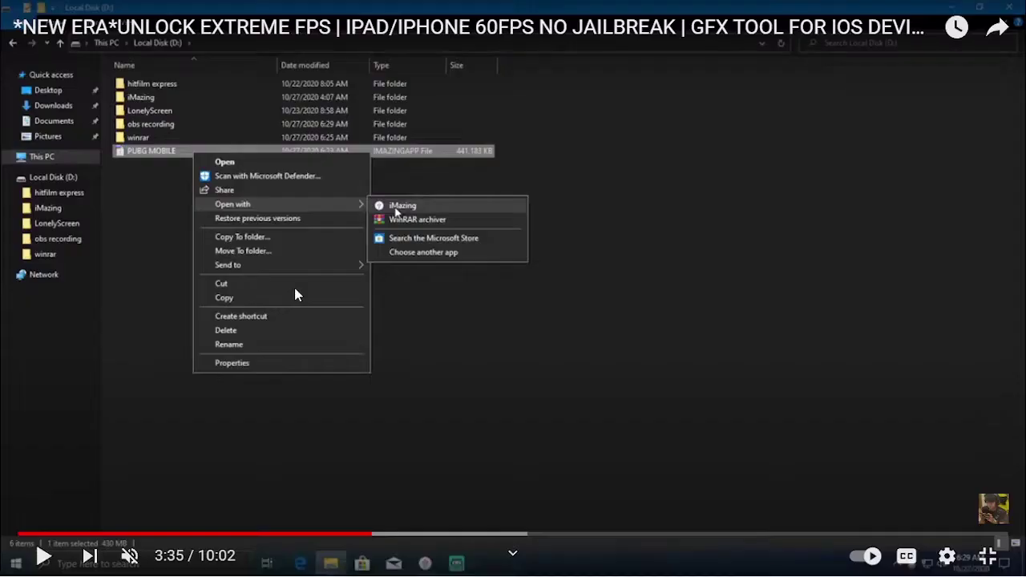
Leave OBS Studio and resume the full-screen PUBG tutorial at its WinRAR ShadowTrackerExtra\Saved part
{"action": "left_click", "coordinate": [310, 374]}
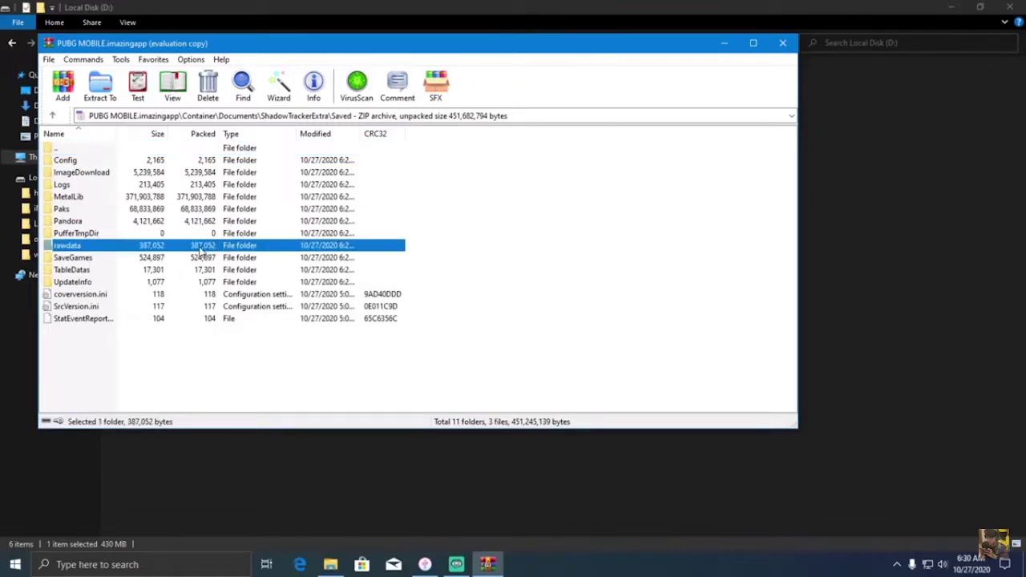
Follow the tutorial as it deletes rawdata and opens ACTIVESAV NEWERA.zip in WinRAR
{"action": "key", "text": "Delete"}
{"action": "left_click", "coordinate": [555, 323]}
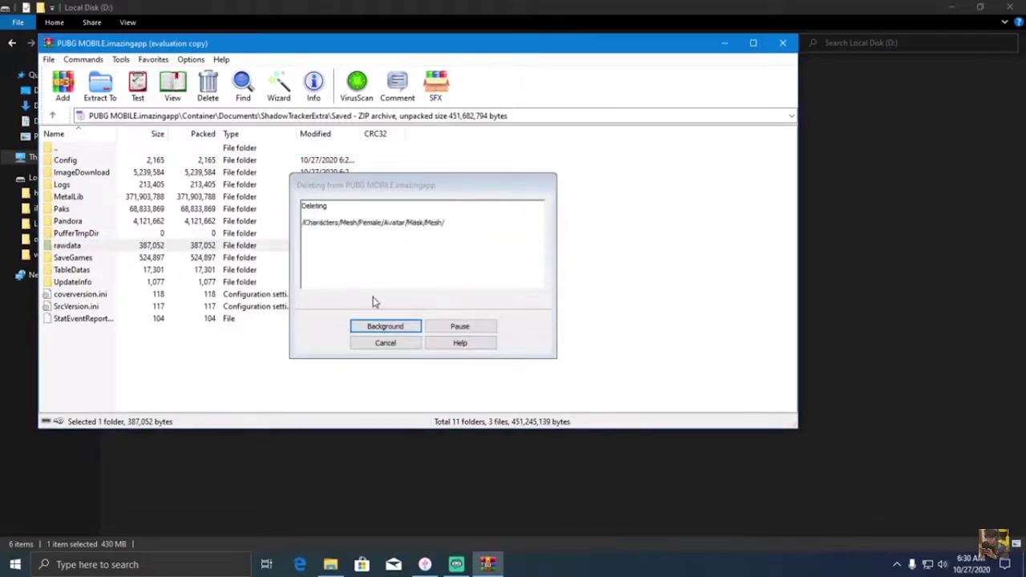
{"action": "double_click", "coordinate": [101, 248]}
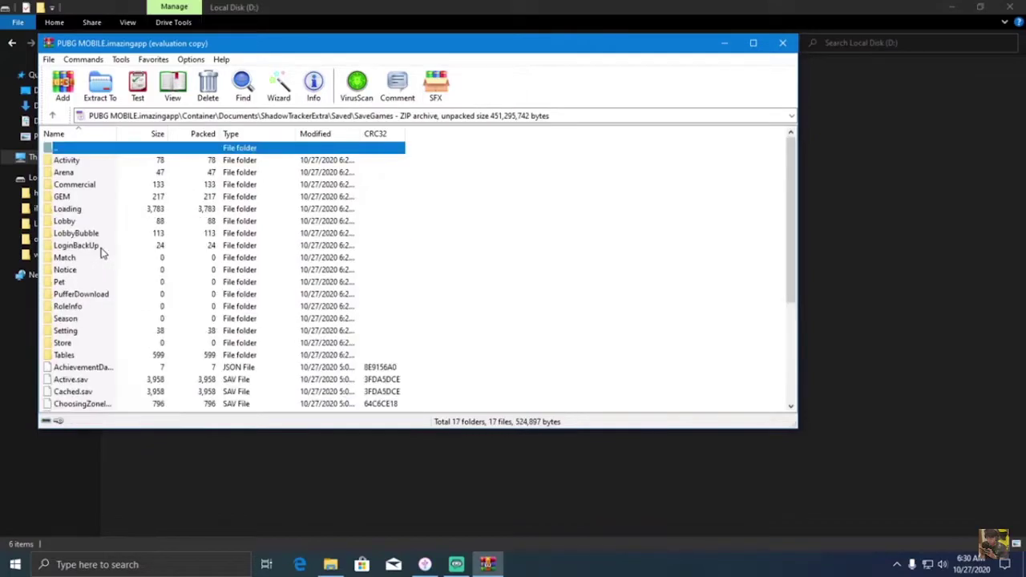
{"action": "left_click", "coordinate": [504, 310]}
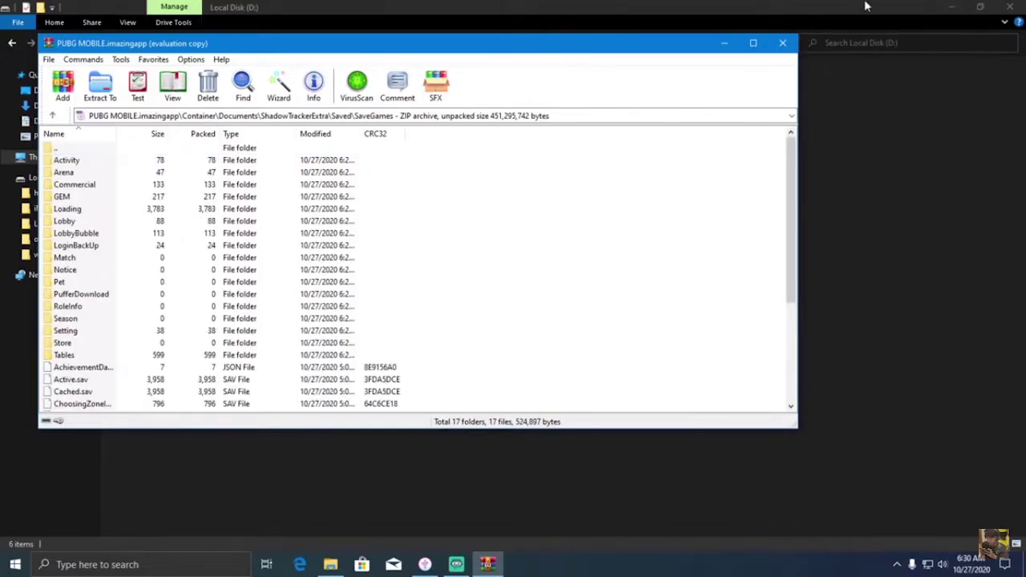
{"action": "left_click", "coordinate": [1008, 8]}
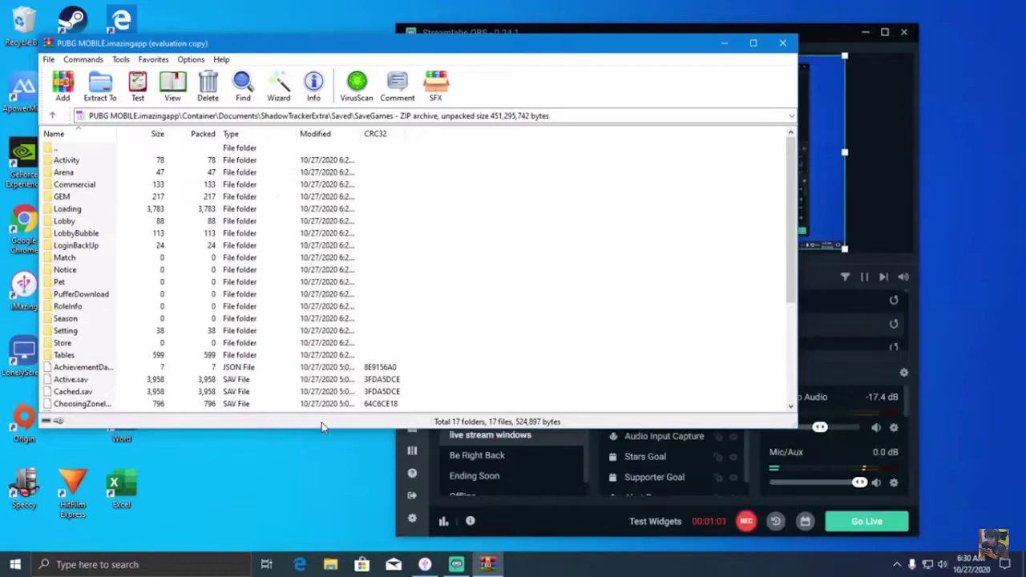
{"action": "left_click", "coordinate": [330, 564]}
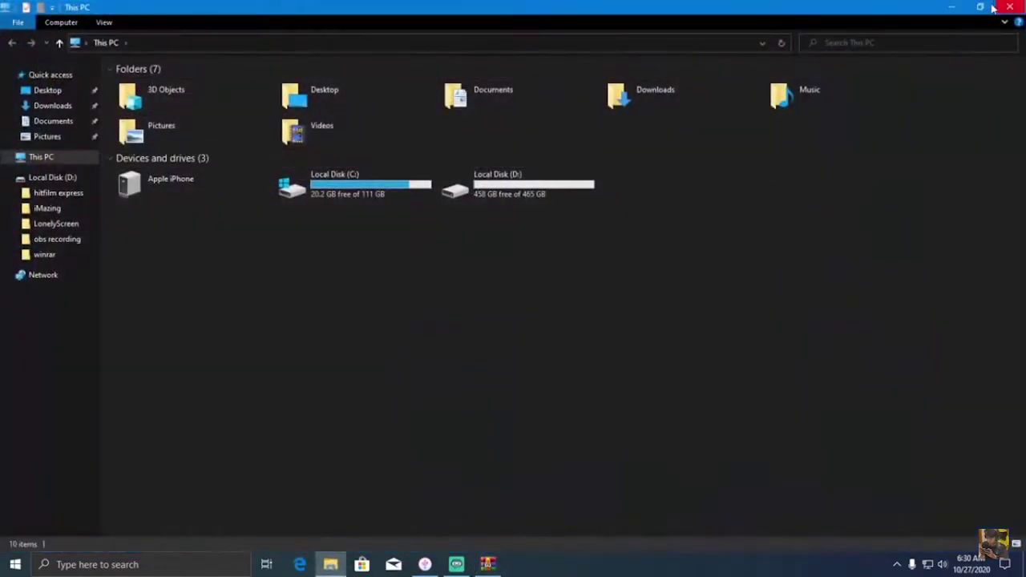
{"action": "left_click", "coordinate": [970, 7]}
{"action": "left_click_drag", "start_coordinate": [205, 280], "coordinate": [204, 240]}
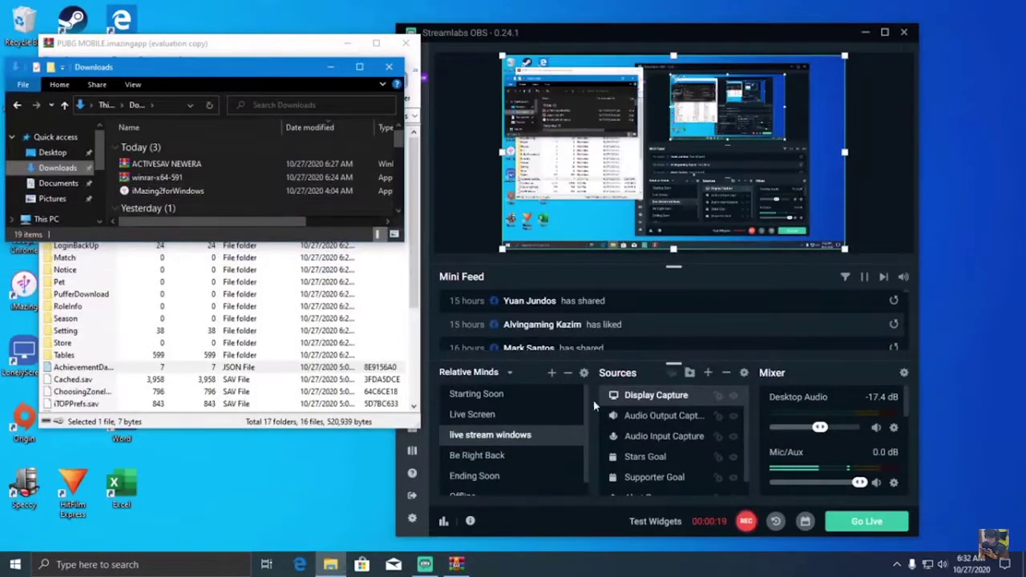
{"action": "left_click", "coordinate": [205, 165]}
{"action": "right_click", "coordinate": [205, 165]}
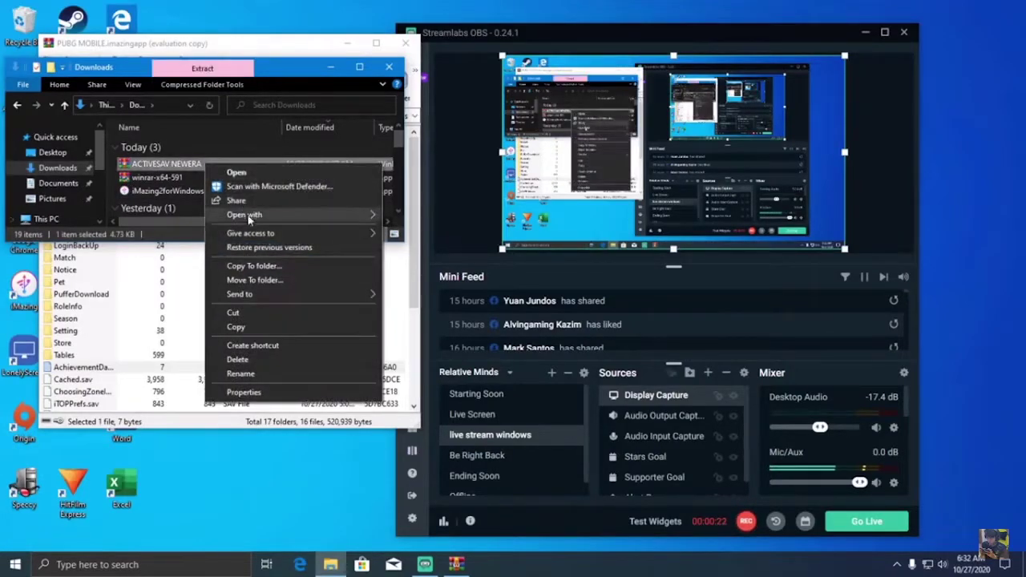
{"action": "mouse_move", "coordinate": [252, 215]}
{"action": "left_click", "coordinate": [432, 230]}
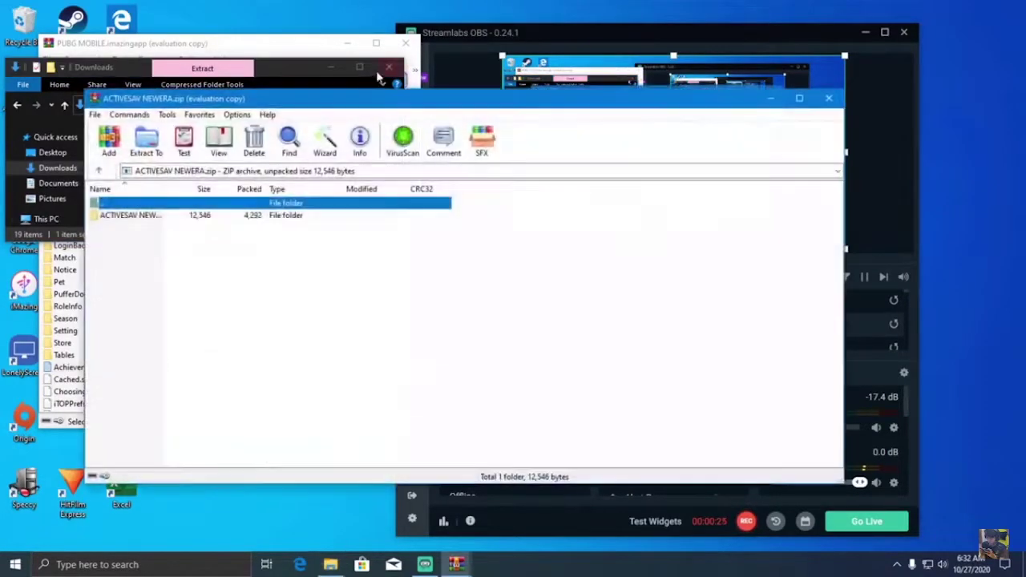
Follow the tutorial dragging EXTREME's Active.sav into the SaveGames folder, reaching 4:31
{"action": "left_click_drag", "start_coordinate": [391, 103], "coordinate": [687, 83]}
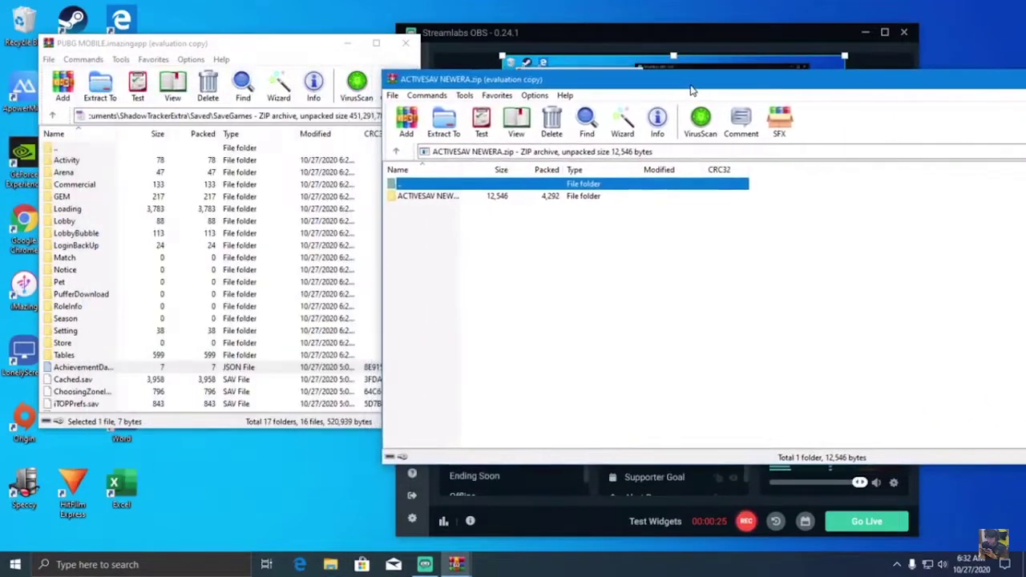
{"action": "double_click", "coordinate": [571, 193]}
{"action": "left_click_drag", "start_coordinate": [575, 80], "coordinate": [776, 49]}
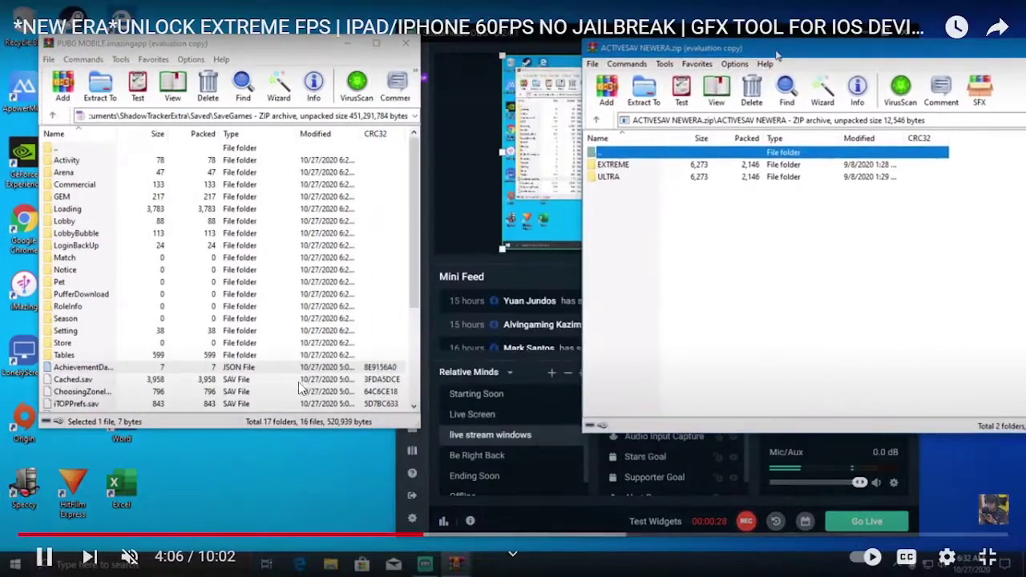
{"action": "left_click", "coordinate": [635, 169]}
{"action": "left_click", "coordinate": [636, 180]}
{"action": "left_click", "coordinate": [654, 168]}
{"action": "left_click", "coordinate": [661, 178]}
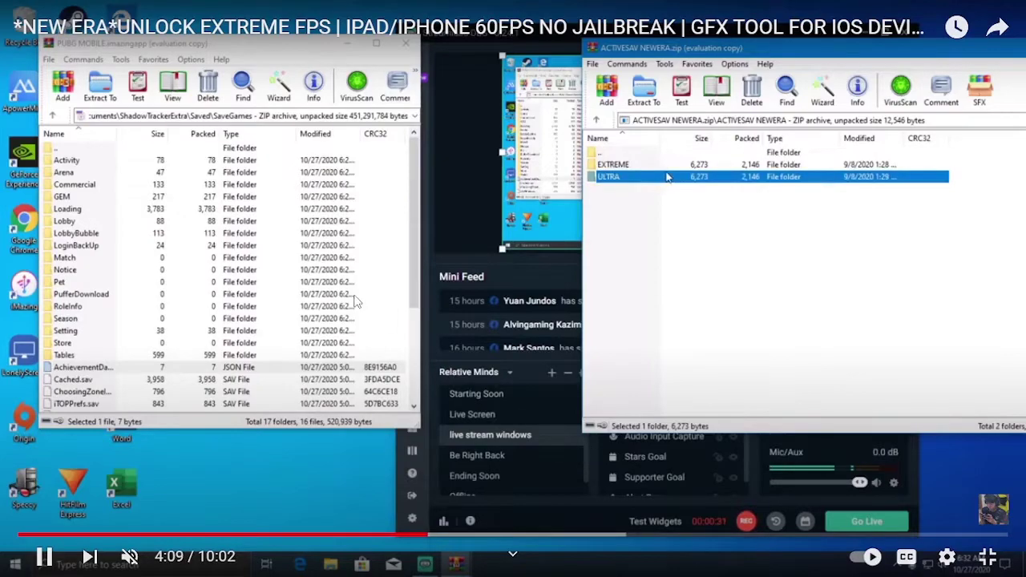
{"action": "left_click", "coordinate": [686, 168]}
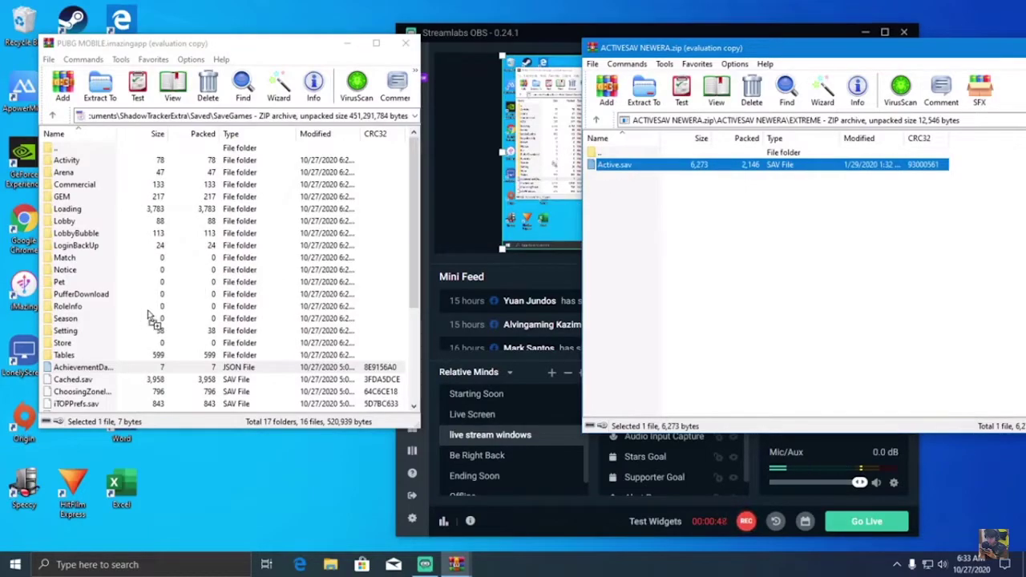
{"action": "left_click_drag", "start_coordinate": [128, 318], "coordinate": [126, 314]}
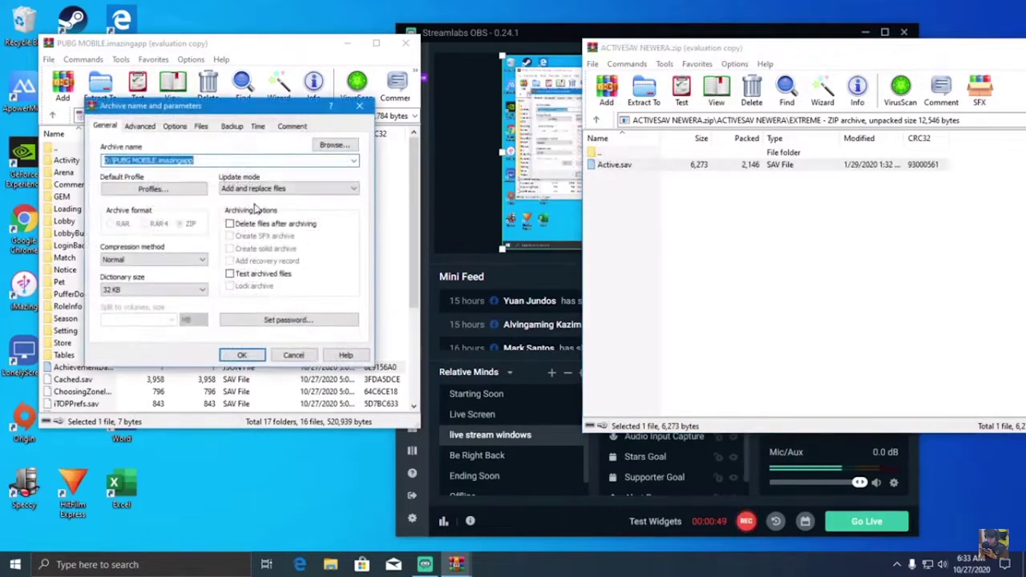
{"action": "left_click", "coordinate": [242, 356]}
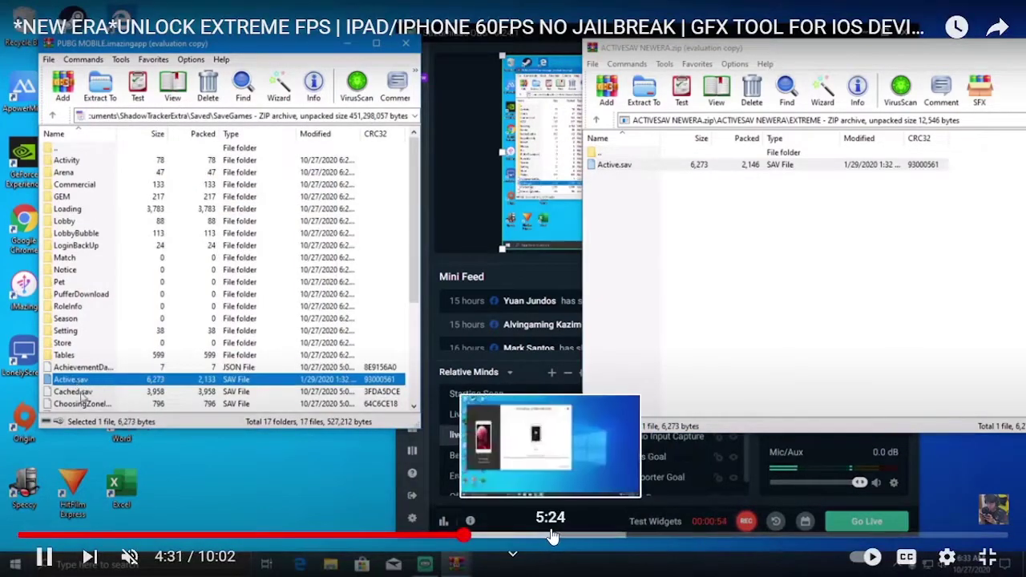
Seek the tutorial to about 5:01, where iMazing restores PUBG MOBILE, and exit full screen
{"action": "left_click", "coordinate": [495, 537]}
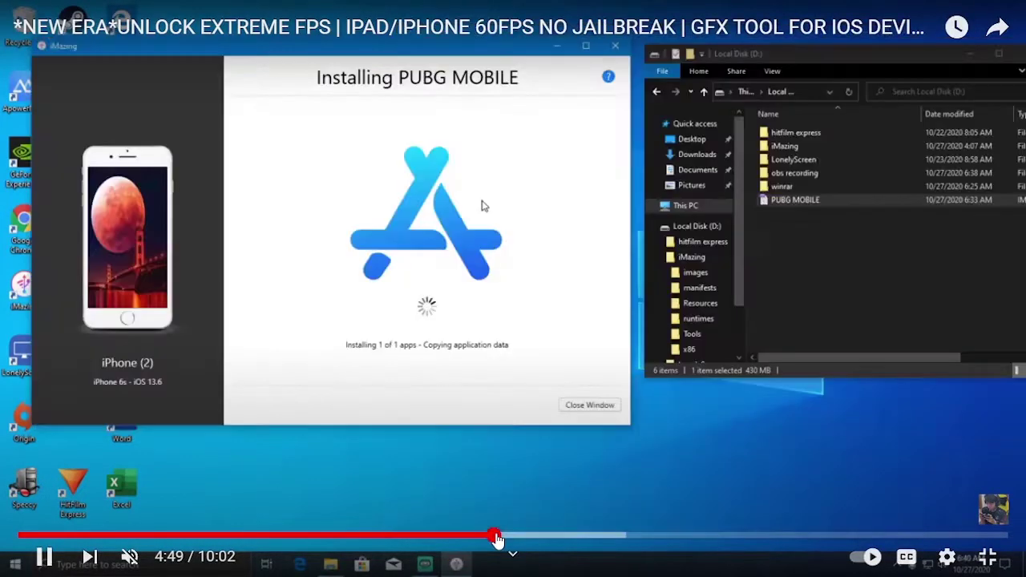
{"action": "left_click", "coordinate": [485, 536]}
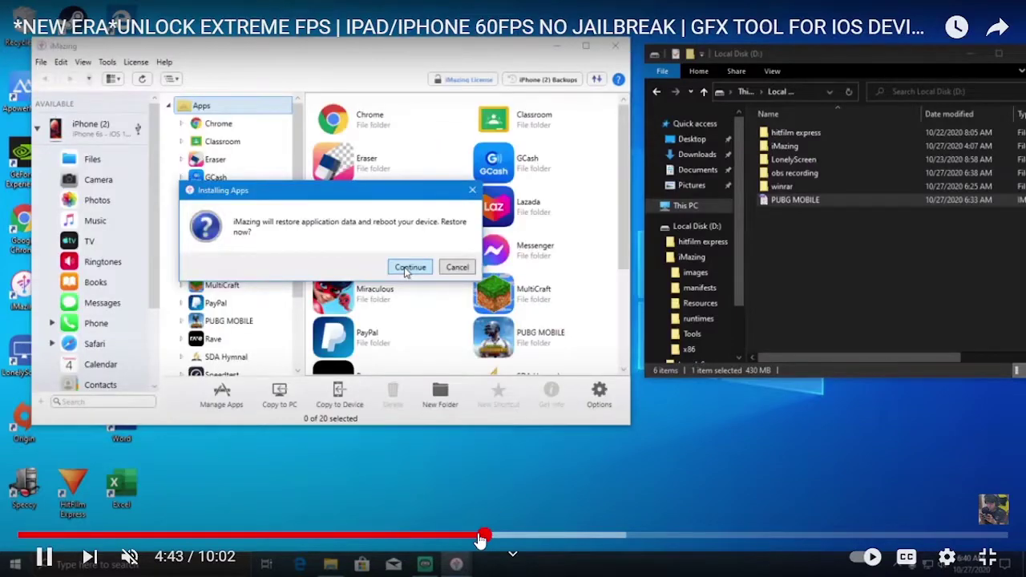
{"action": "left_click", "coordinate": [479, 537]}
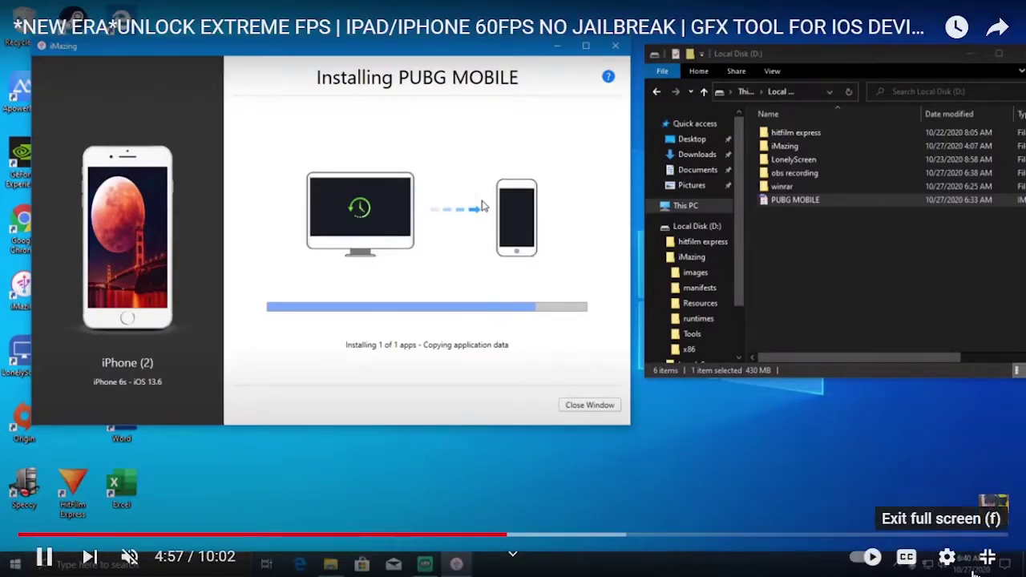
{"action": "left_click", "coordinate": [987, 556]}
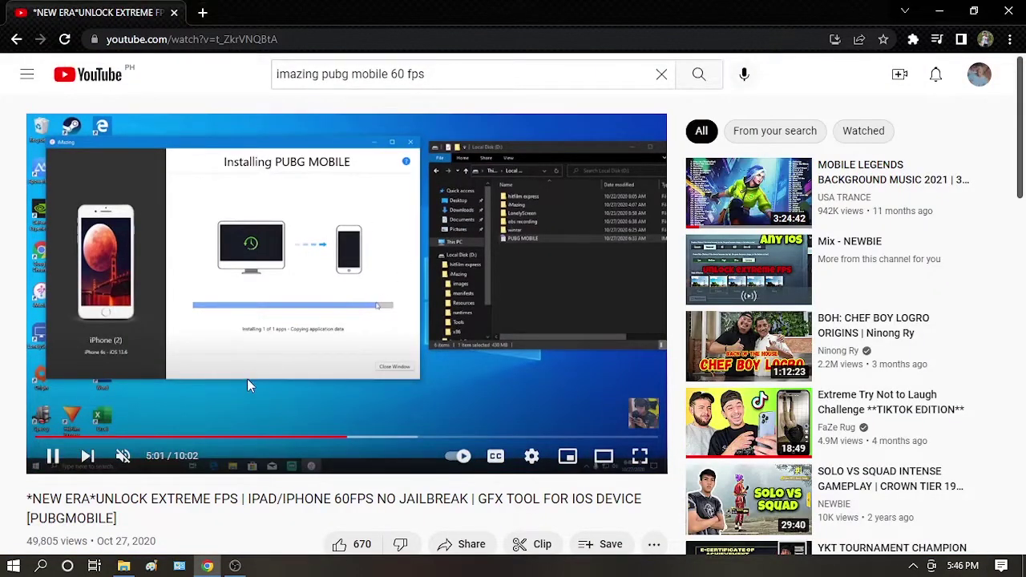
Pause the tutorial at 5:03 and go to Your channel from the avatar menu
{"action": "left_click", "coordinate": [333, 255]}
{"action": "left_click", "coordinate": [970, 78]}
{"action": "left_click", "coordinate": [845, 156]}
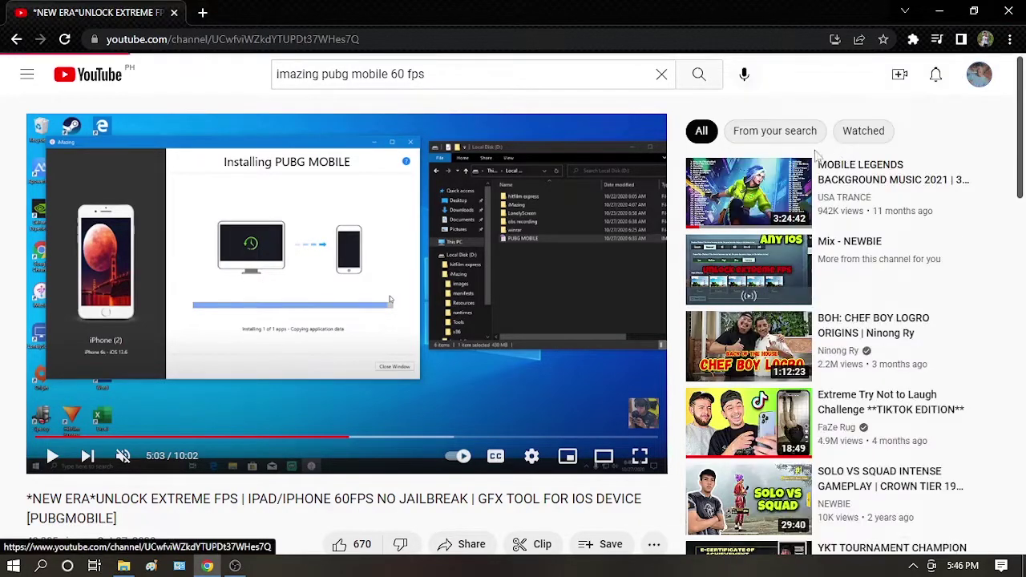
Play the IPAD MINI 4 PUBG 60 FPS video from about 10:04, ad skipped, full screen and unmuted
{"action": "scroll", "coordinate": [345, 366], "scroll_direction": "down", "scroll_amount": 8}
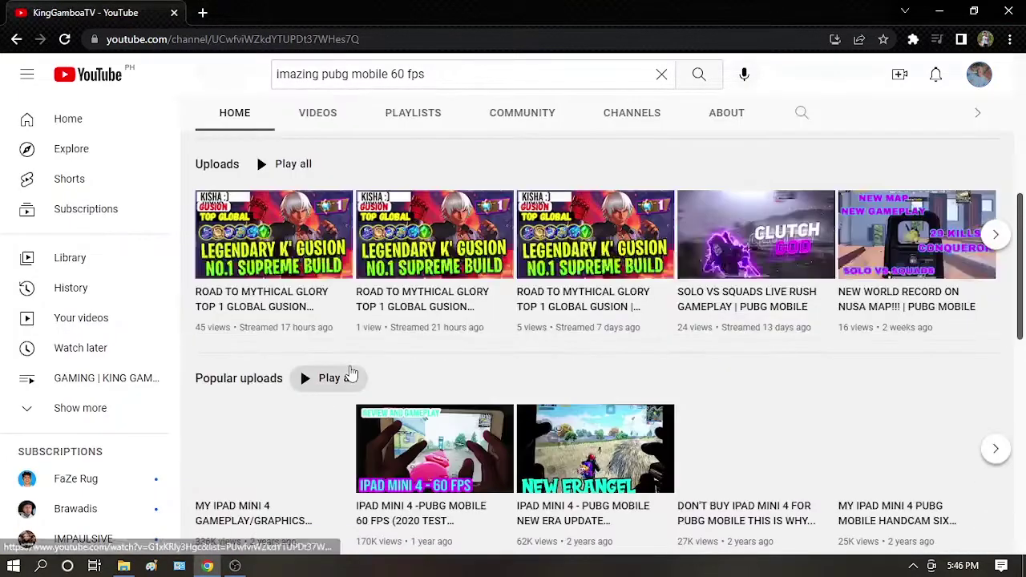
{"action": "left_click", "coordinate": [433, 232]}
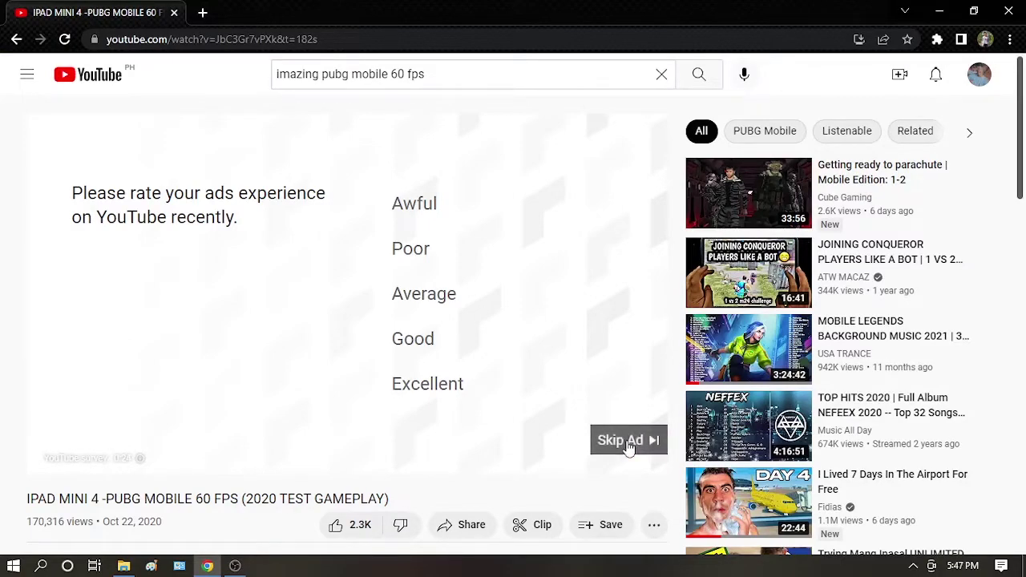
{"action": "left_click", "coordinate": [630, 445]}
{"action": "left_click", "coordinate": [452, 438]}
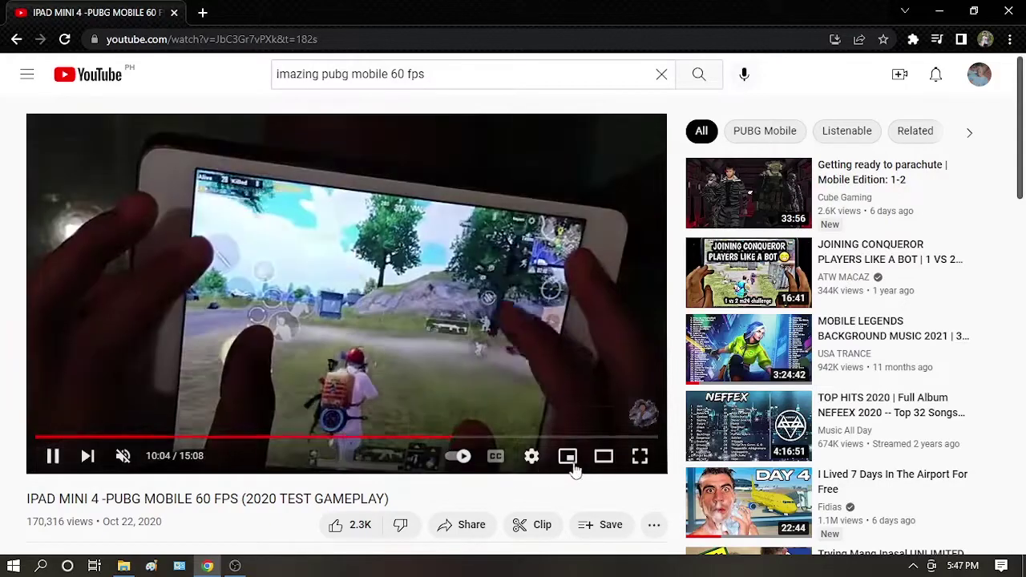
{"action": "left_click", "coordinate": [639, 456]}
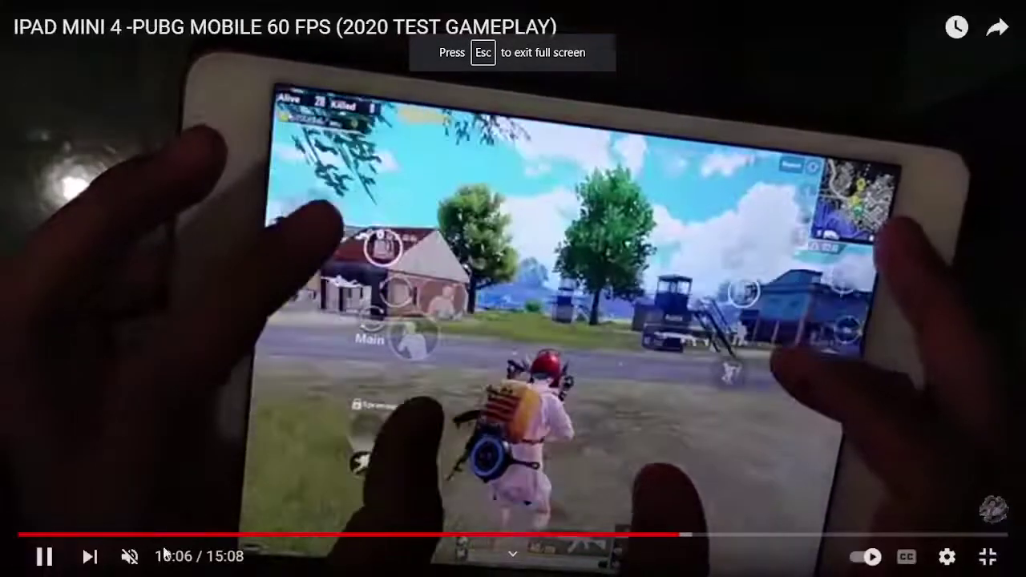
{"action": "left_click", "coordinate": [129, 556]}
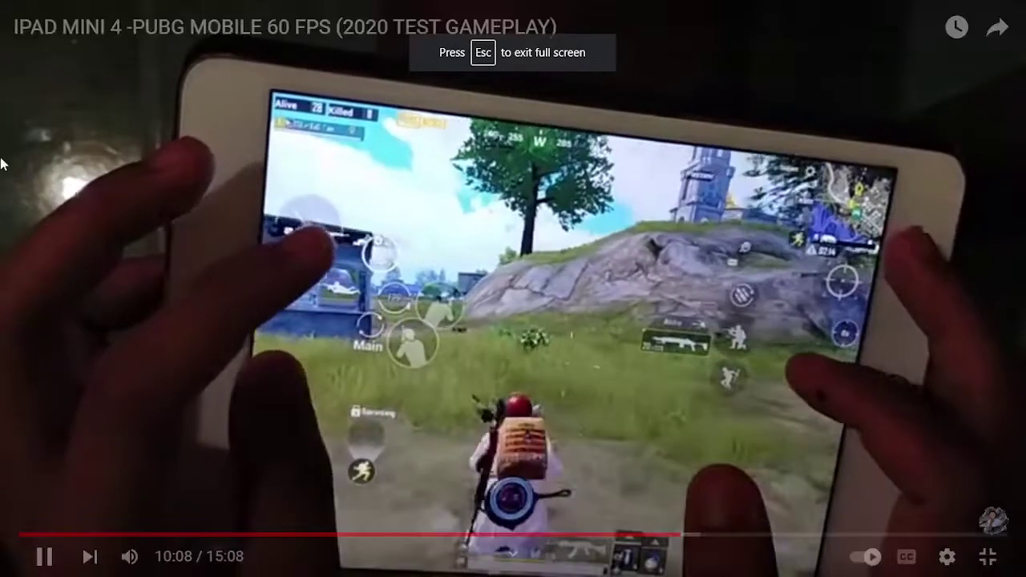